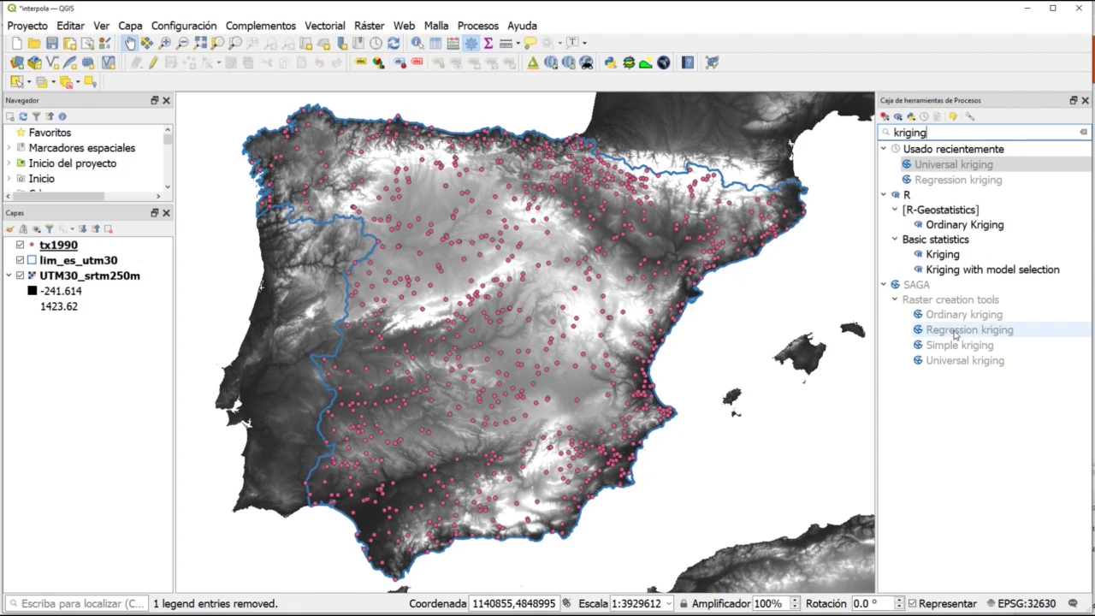
# Open the SAGA Regression kriging tool and set TMAX1 as the attribute of the tx1990 points
pyautogui.doubleClick(956, 335)
pyautogui.moveTo(662, 125); pyautogui.dragTo(432, 18)
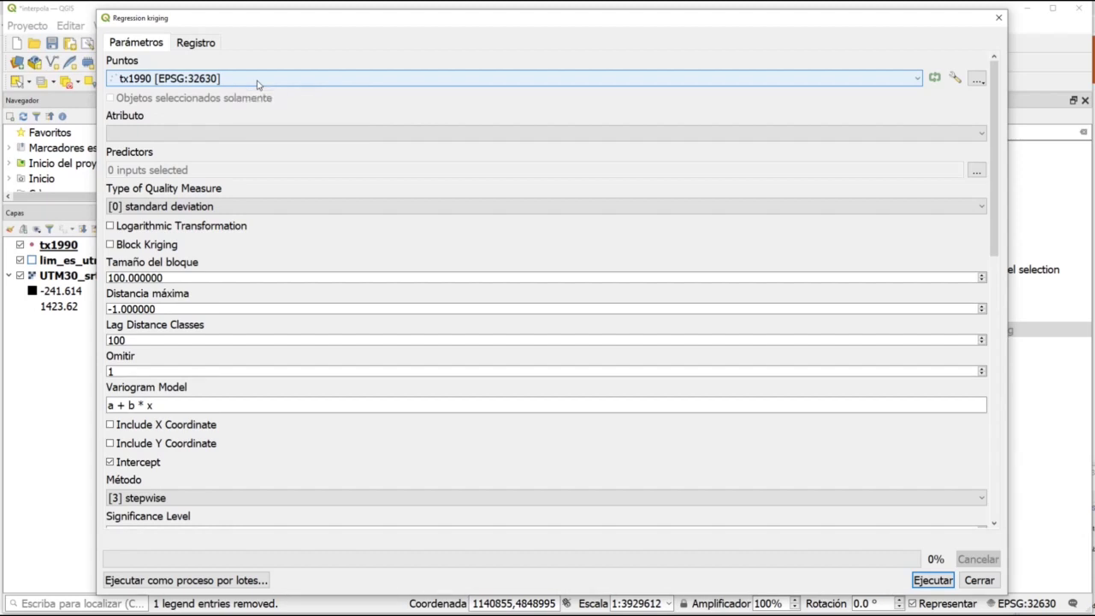
pyautogui.click(975, 135)
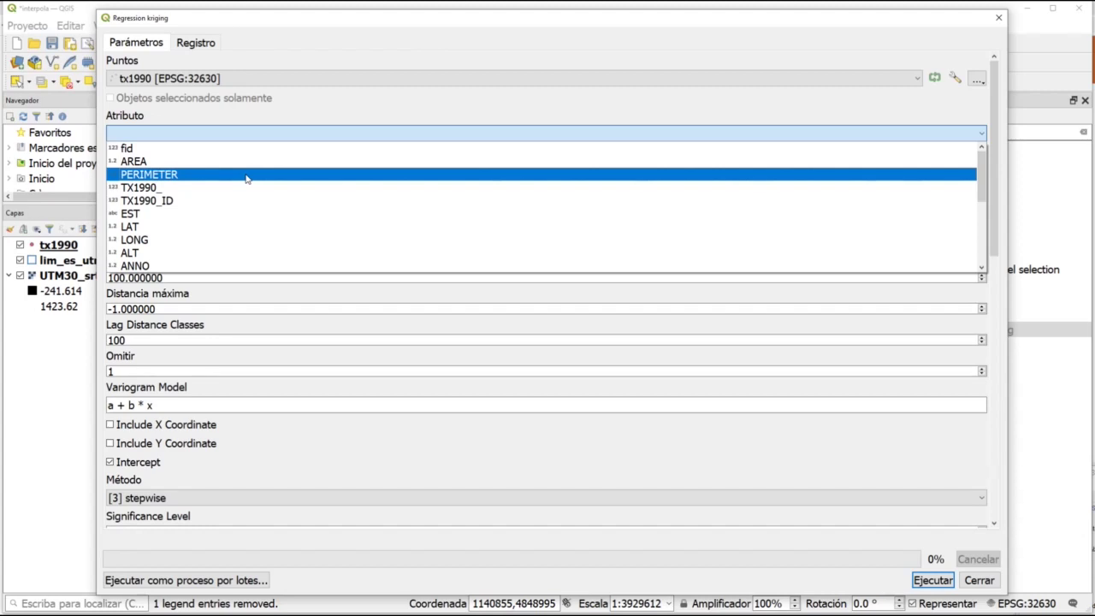
pyautogui.scroll(-1, 192, 184)
pyautogui.scroll(1, 196, 183)
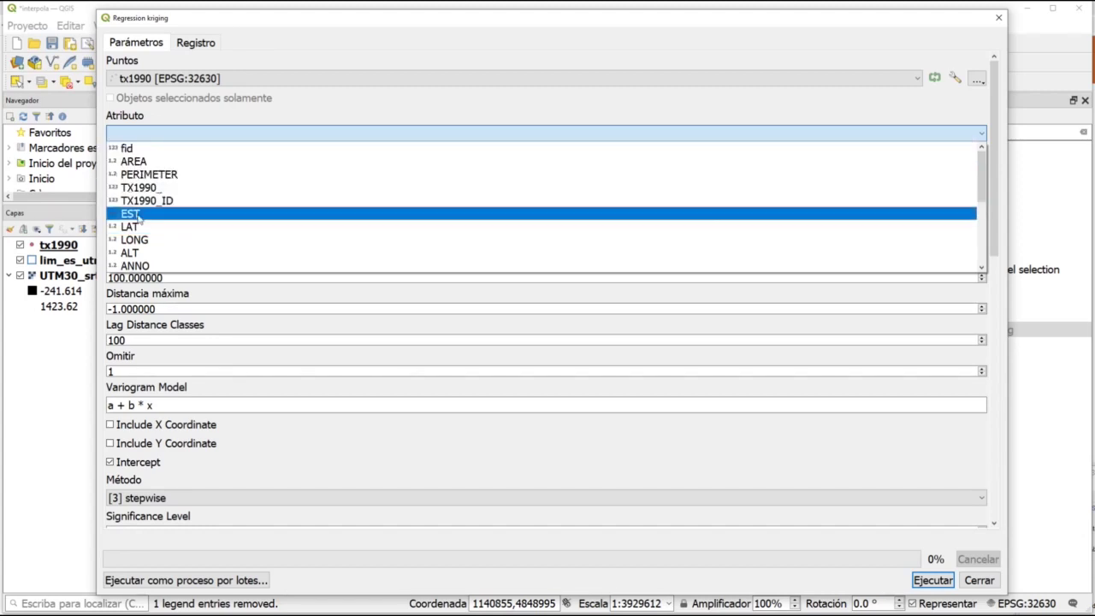
pyautogui.scroll(-1, 231, 226)
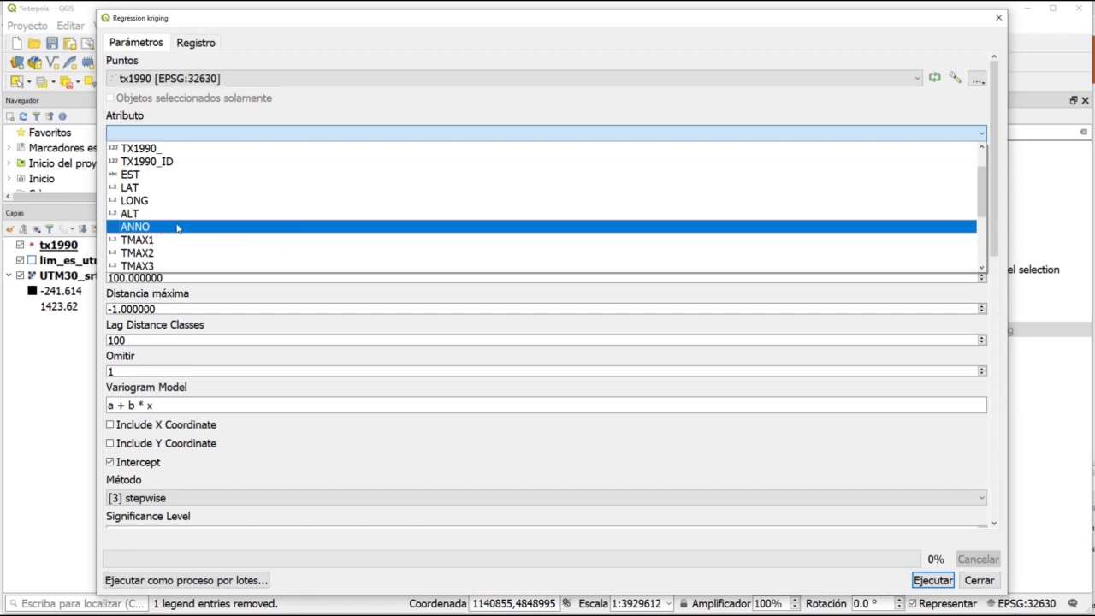
pyautogui.scroll(-1, 178, 241)
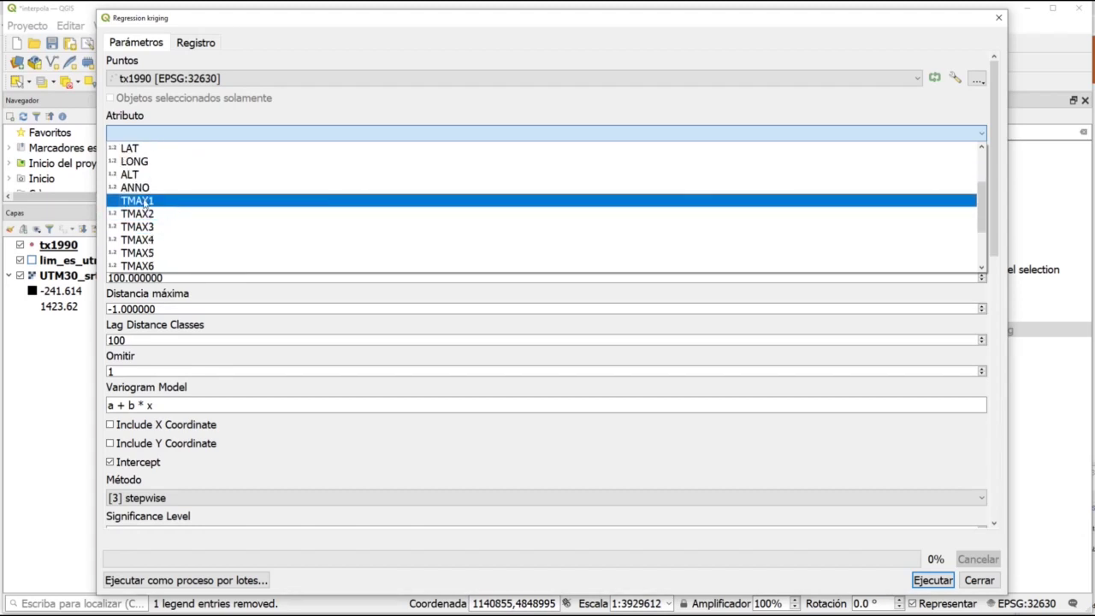
pyautogui.click(146, 202)
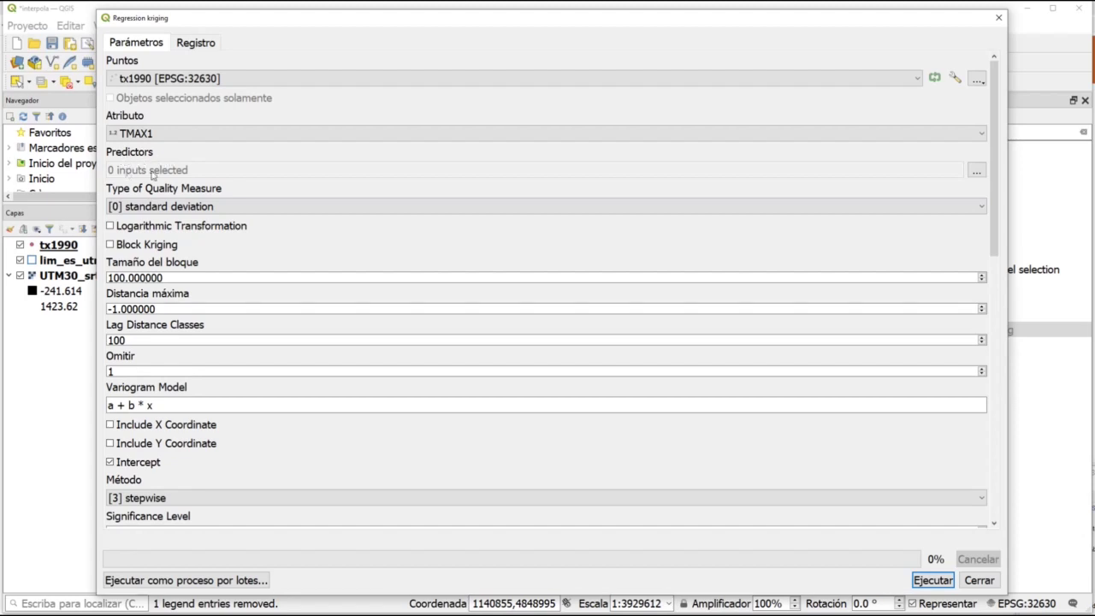
# Choose UTM30_srtm250m as predictor and run the kriging with maximum search distance 90000 and 8 to 16 nearest points
pyautogui.click(976, 171)
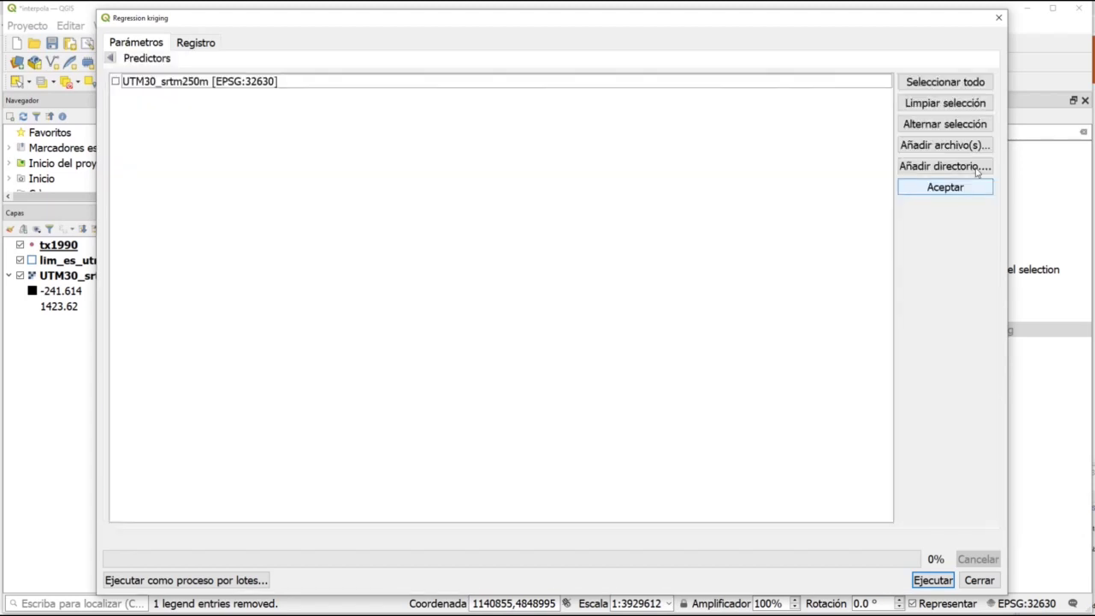
pyautogui.click(115, 82)
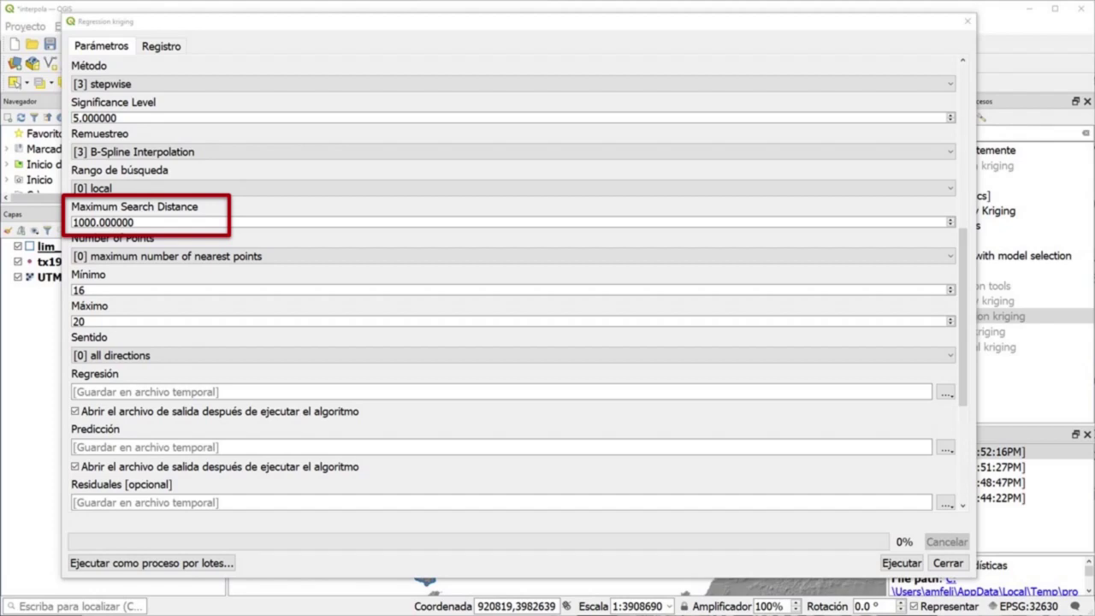
pyautogui.write('90000.000000')
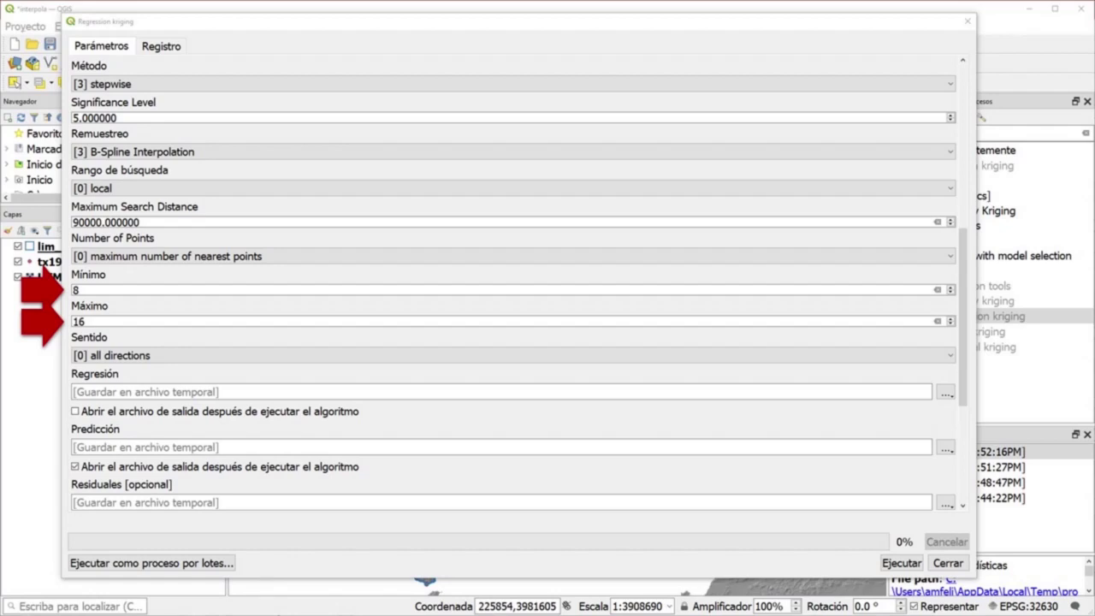
pyautogui.click(107, 355)
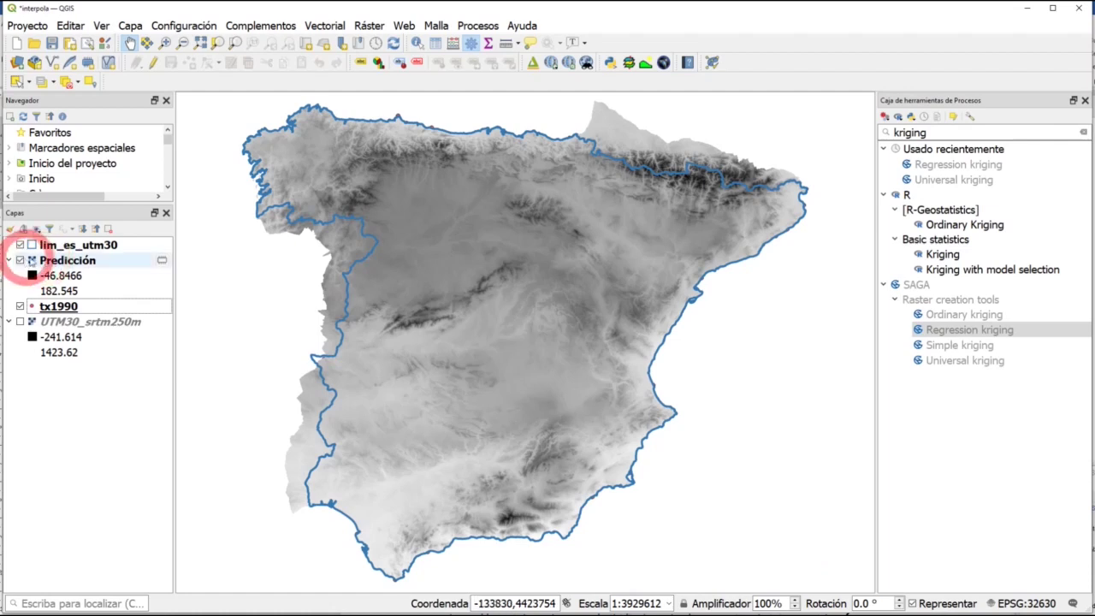
# Clip the Predicción raster using lim_es_utm30 as the mask layer, and hide the unclipped Predicción layer
pyautogui.click(69, 250)
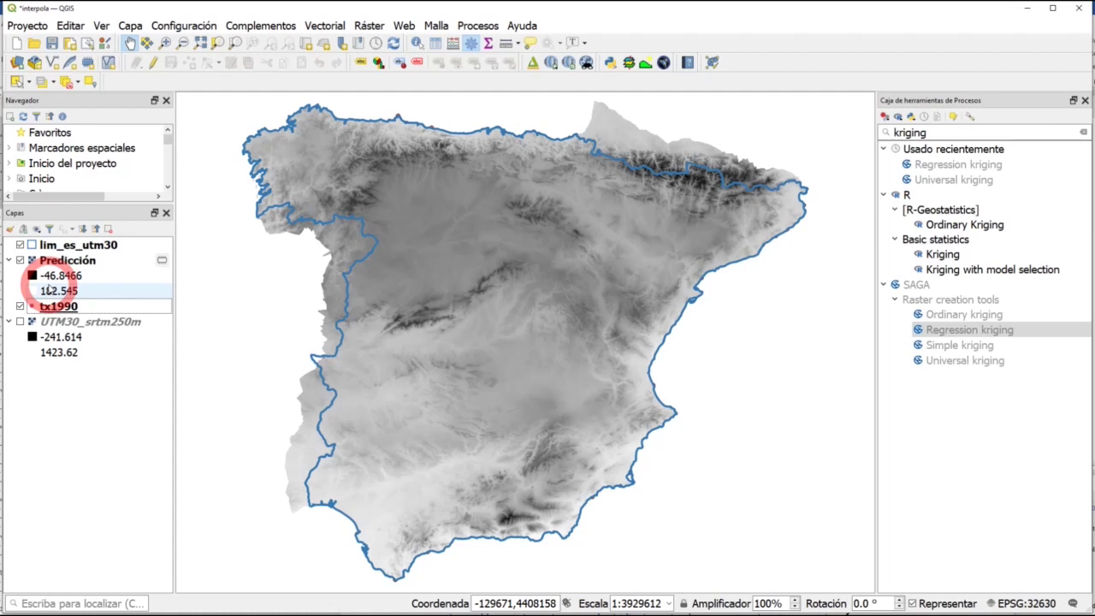
pyautogui.click(368, 26)
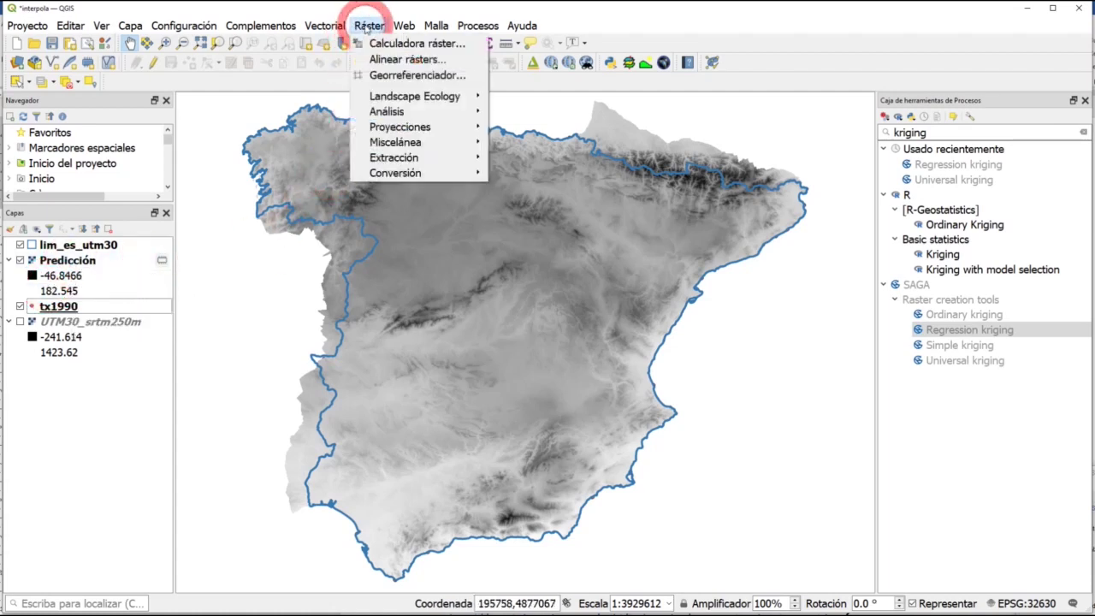
pyautogui.moveTo(389, 156)
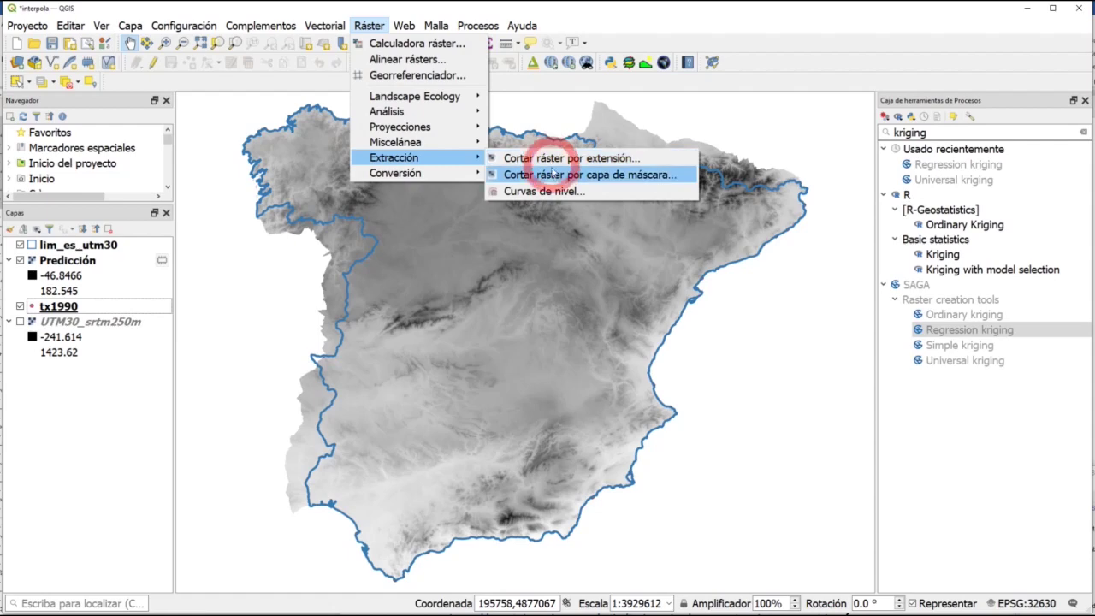
pyautogui.click(606, 174)
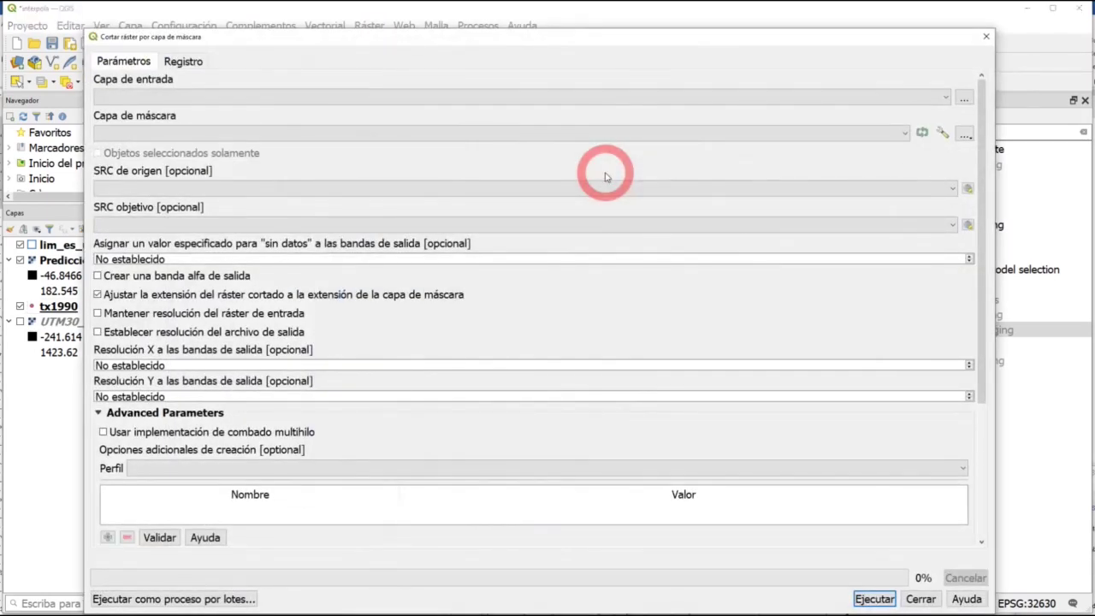
pyautogui.click(205, 96)
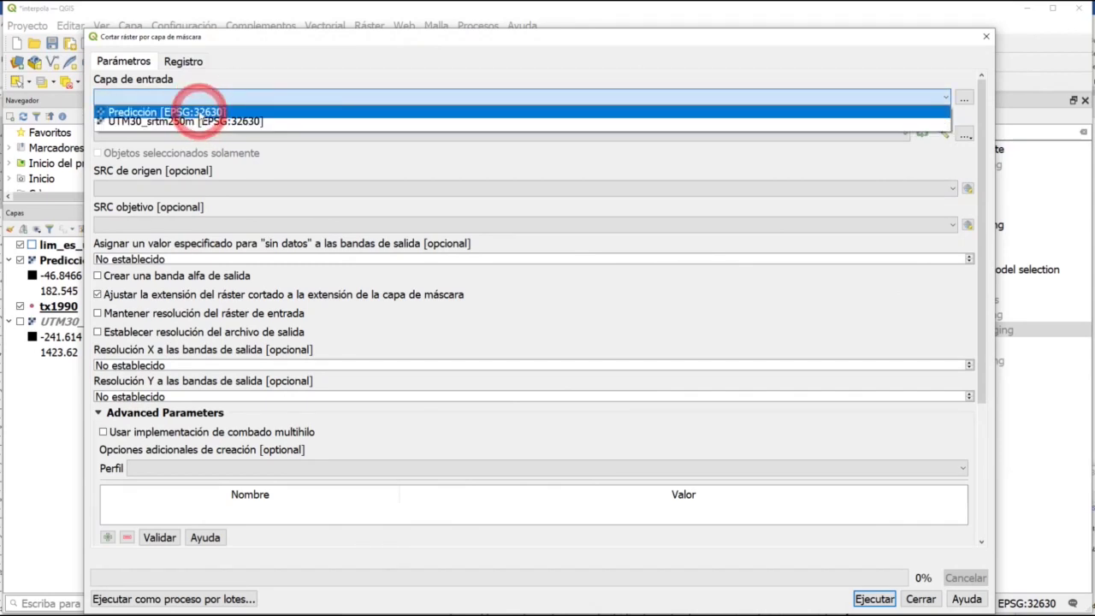
pyautogui.click(198, 111)
pyautogui.click(157, 135)
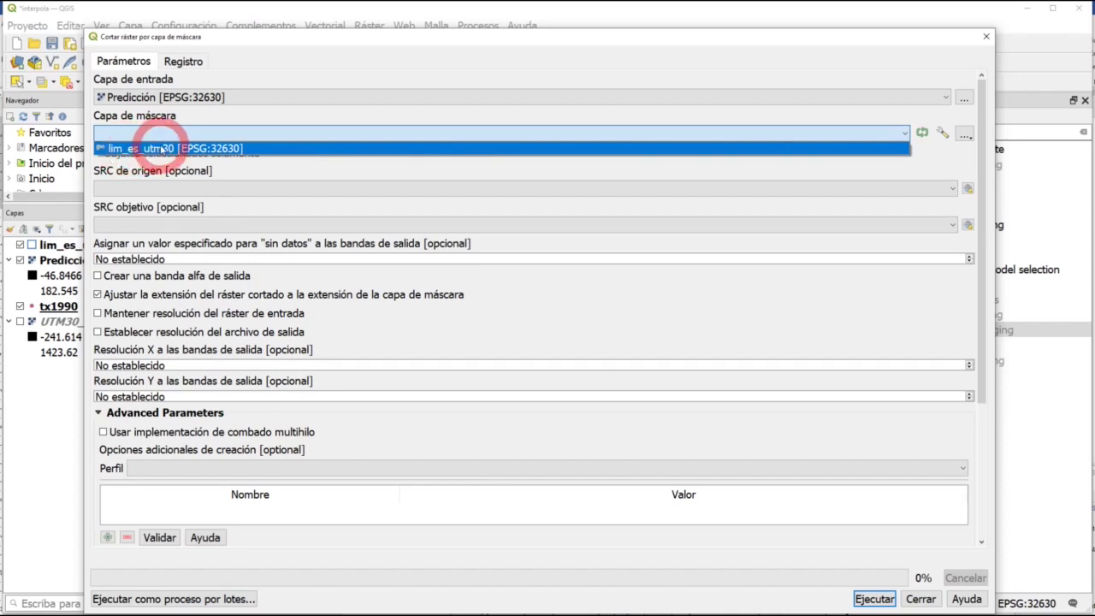
pyautogui.click(161, 150)
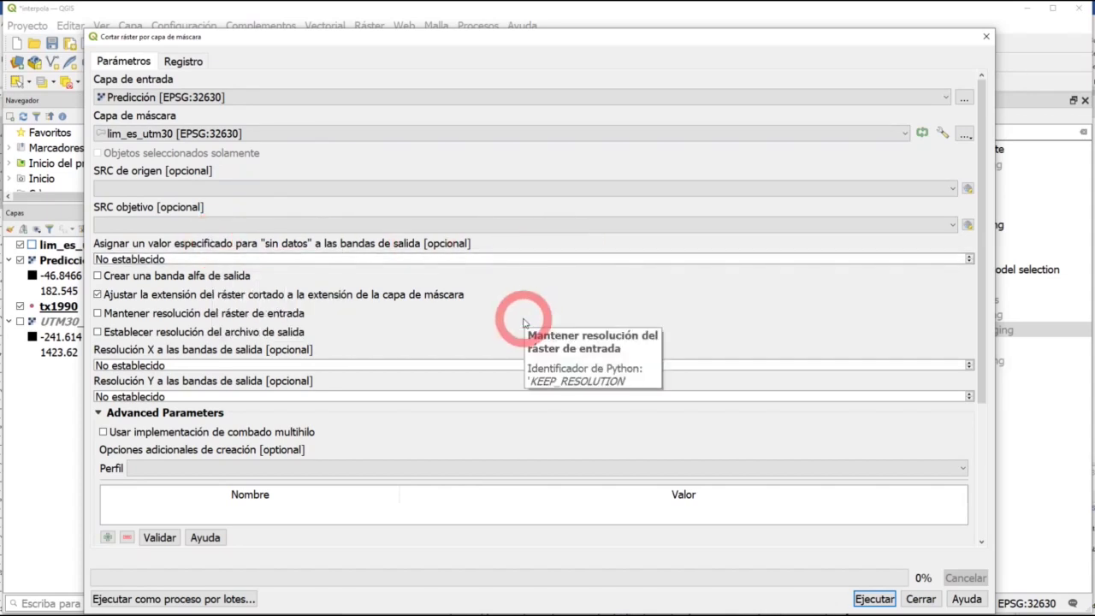
pyautogui.click(874, 599)
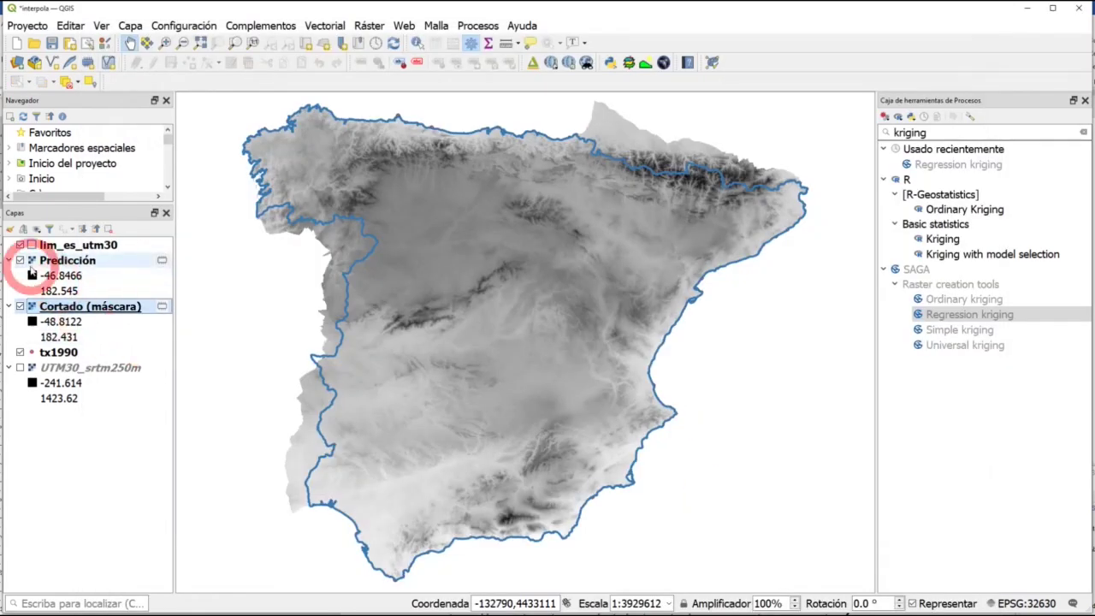
pyautogui.click(20, 260)
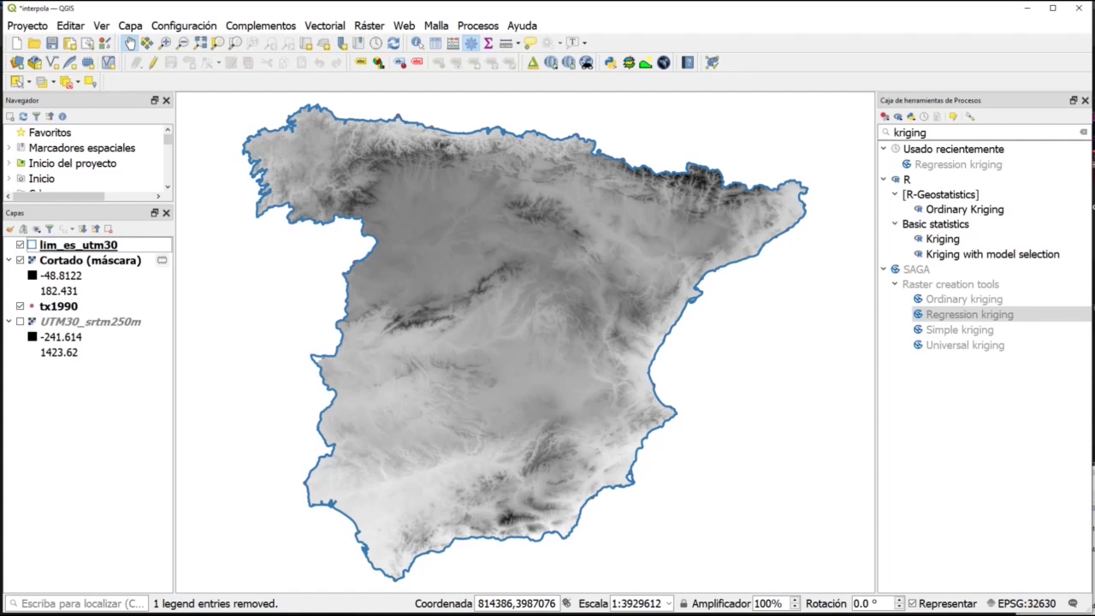
pyautogui.click(348, 472)
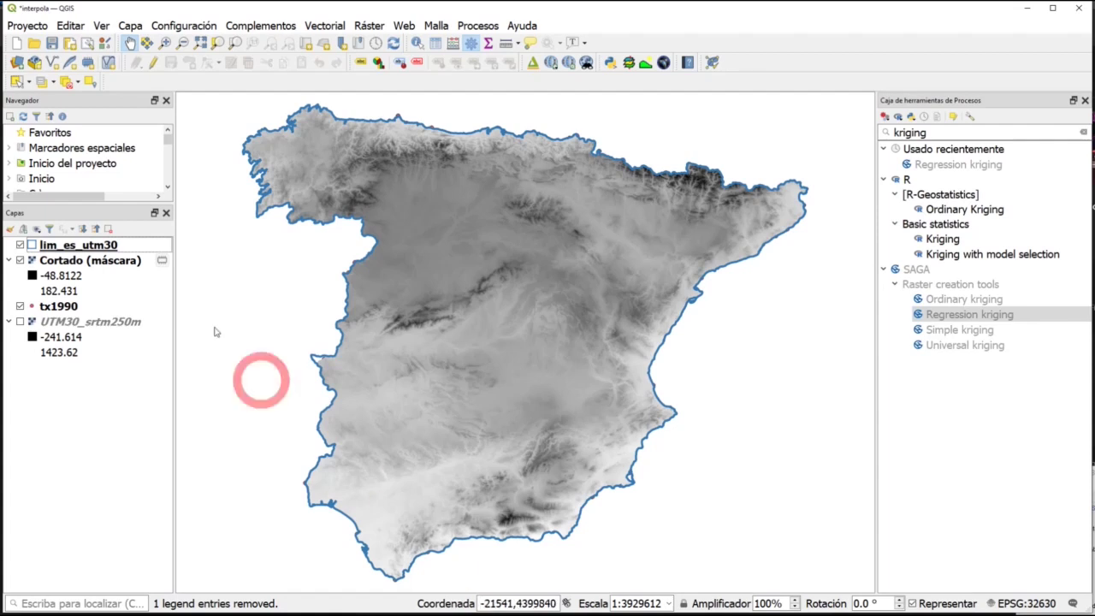
pyautogui.click(51, 282)
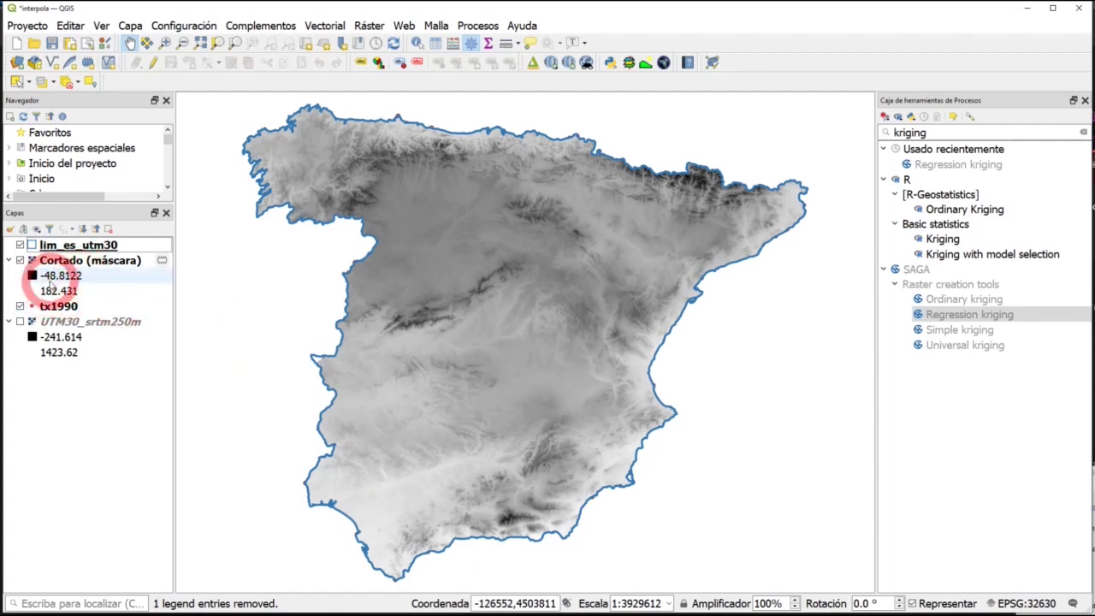
pyautogui.click(60, 290)
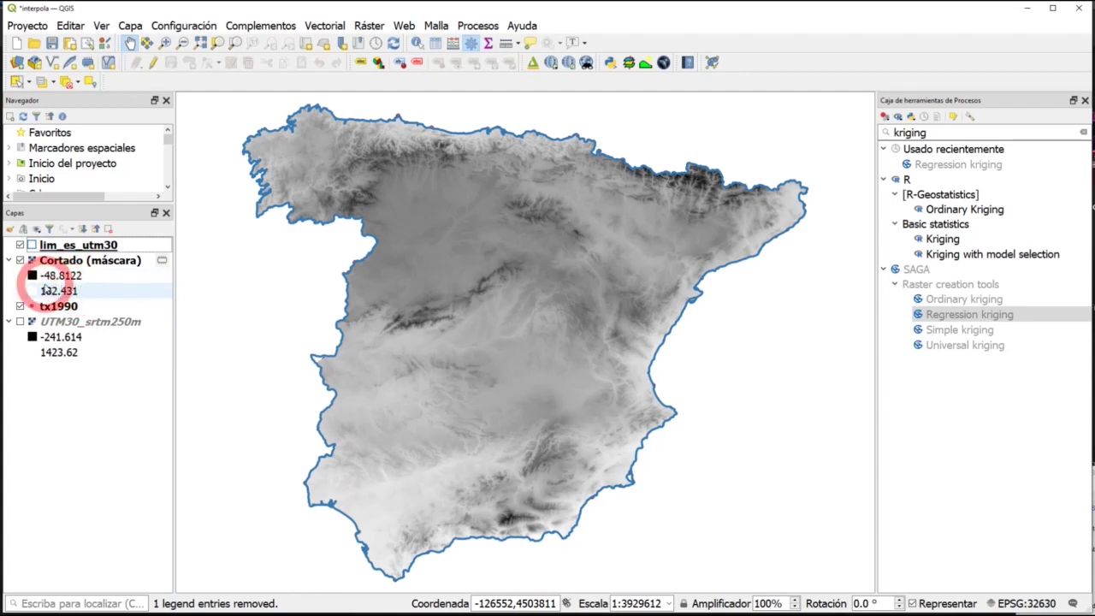
pyautogui.click(56, 282)
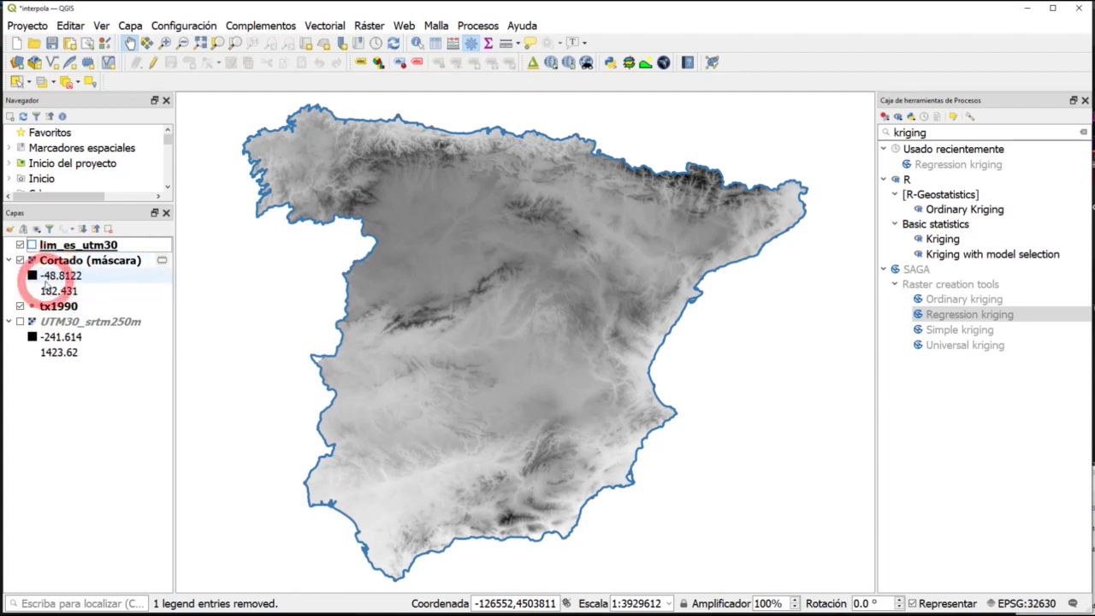
pyautogui.click(55, 295)
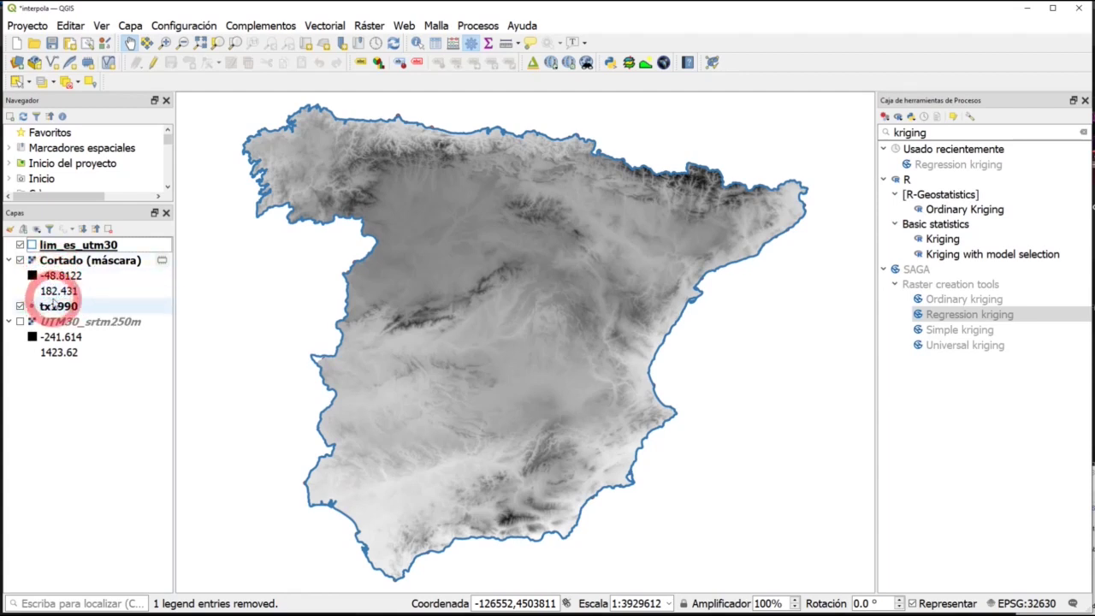
pyautogui.click(55, 291)
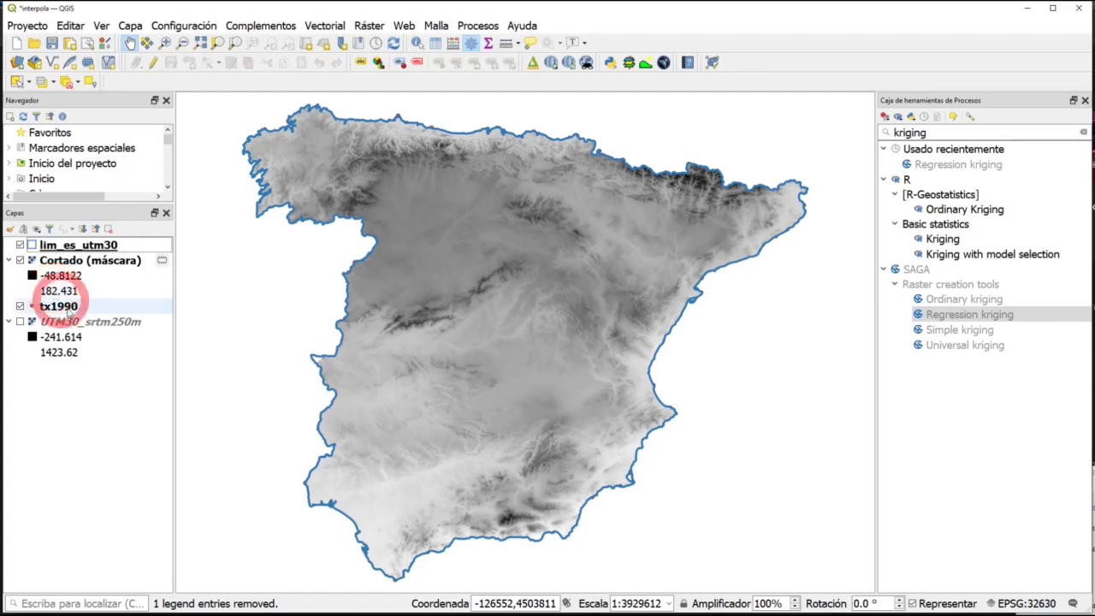
# Render the clipped Cortado (máscara) raster as single-band pseudocolor with the colour ramp inverted to run from blue to red
pyautogui.doubleClick(70, 262)
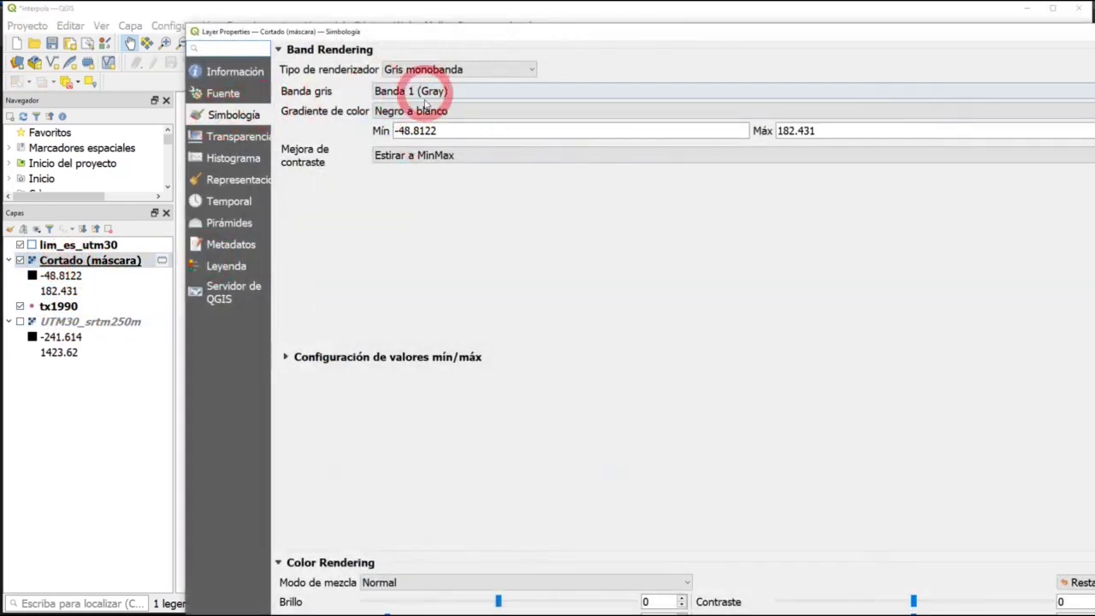
pyautogui.click(428, 68)
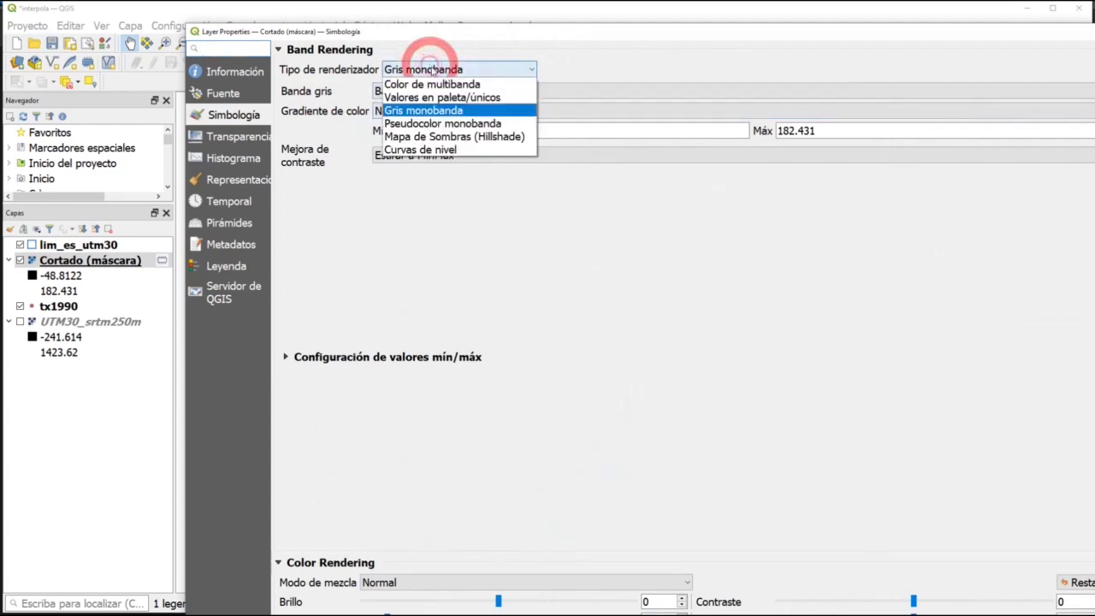
pyautogui.click(505, 124)
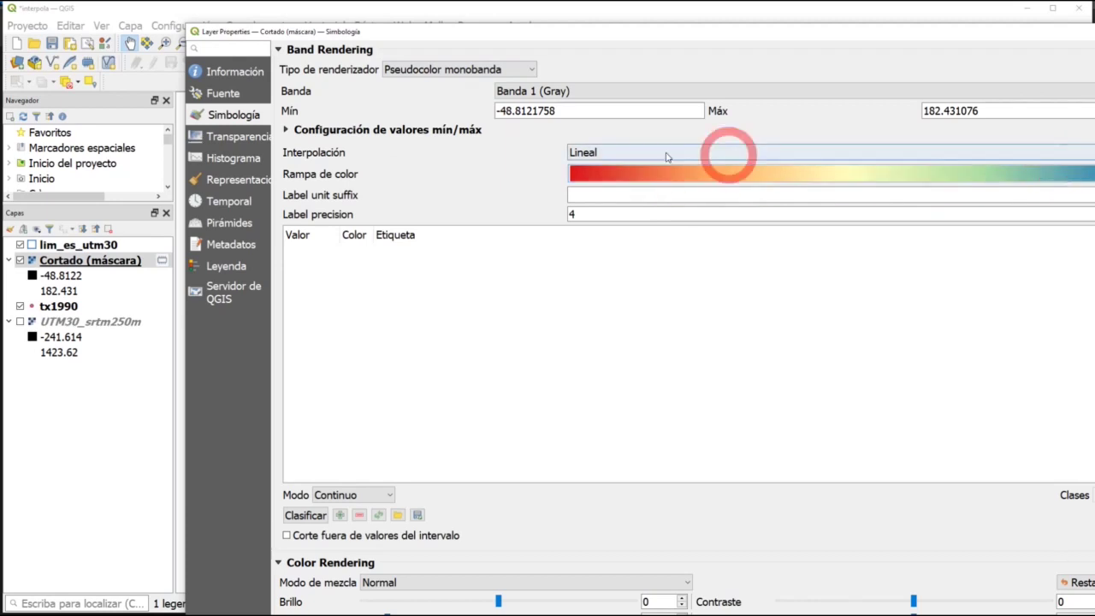
pyautogui.click(1061, 175)
pyautogui.click(607, 193)
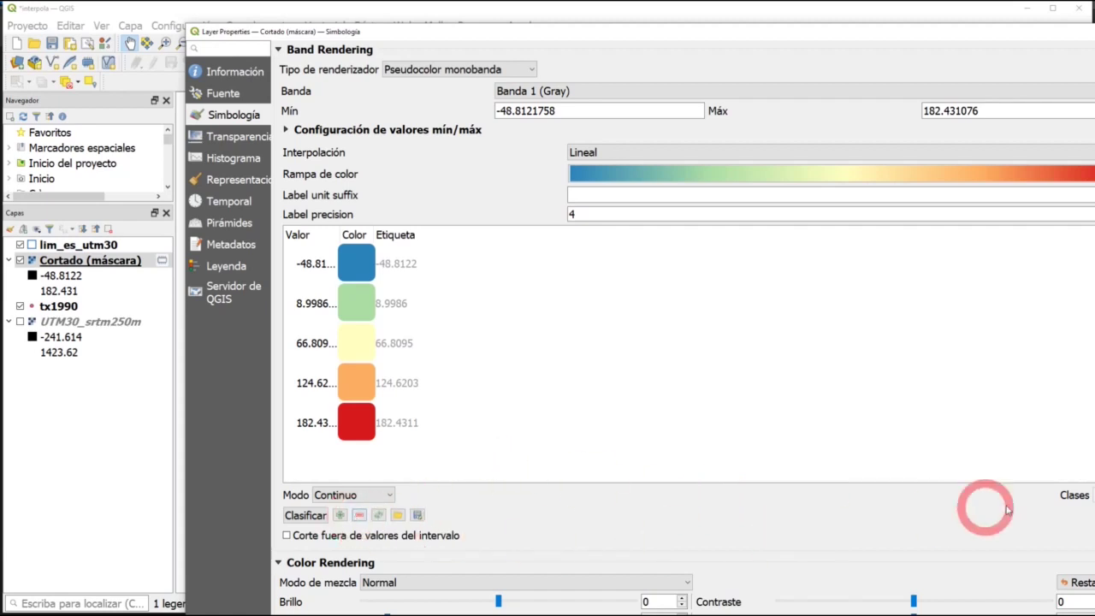
# Classify the clipped raster's colour ramp in quantile mode with more classes, and apply the symbology
pyautogui.click(347, 496)
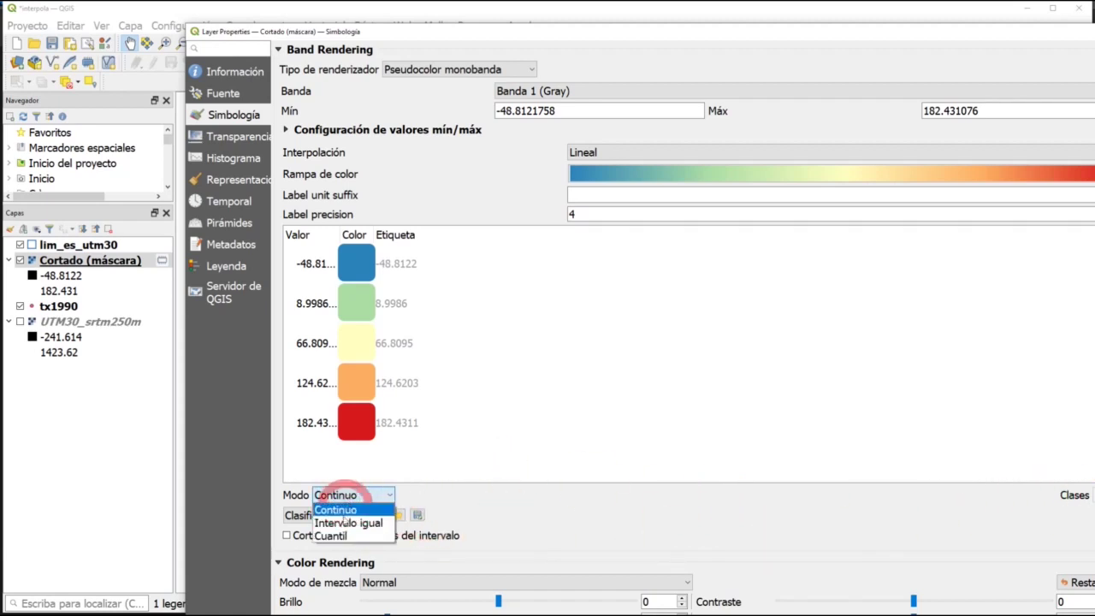
pyautogui.click(344, 533)
pyautogui.click(1091, 495)
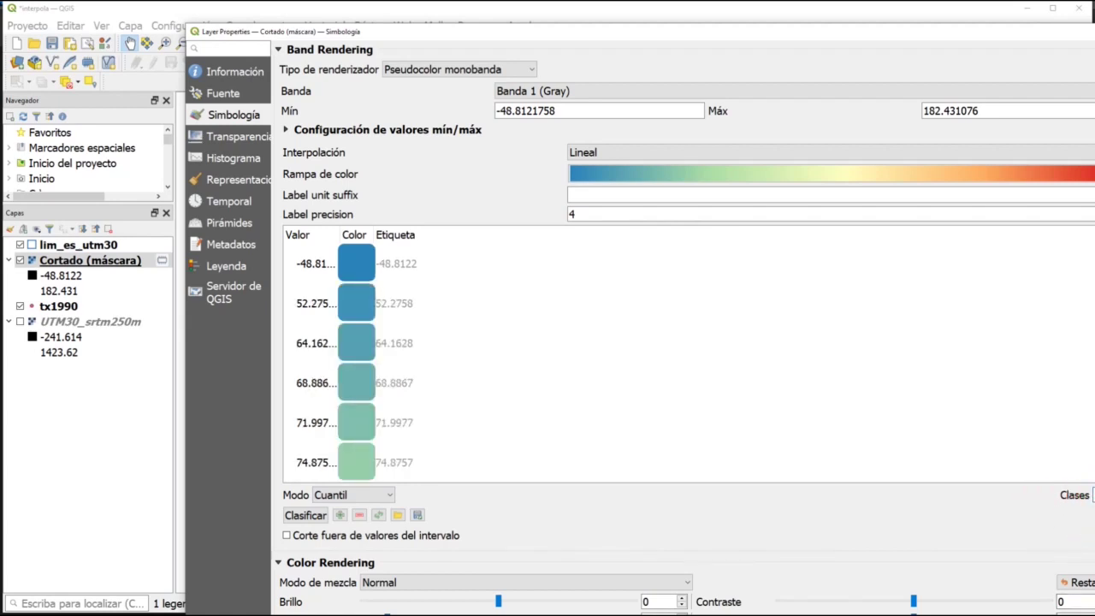
pyautogui.press('Return')
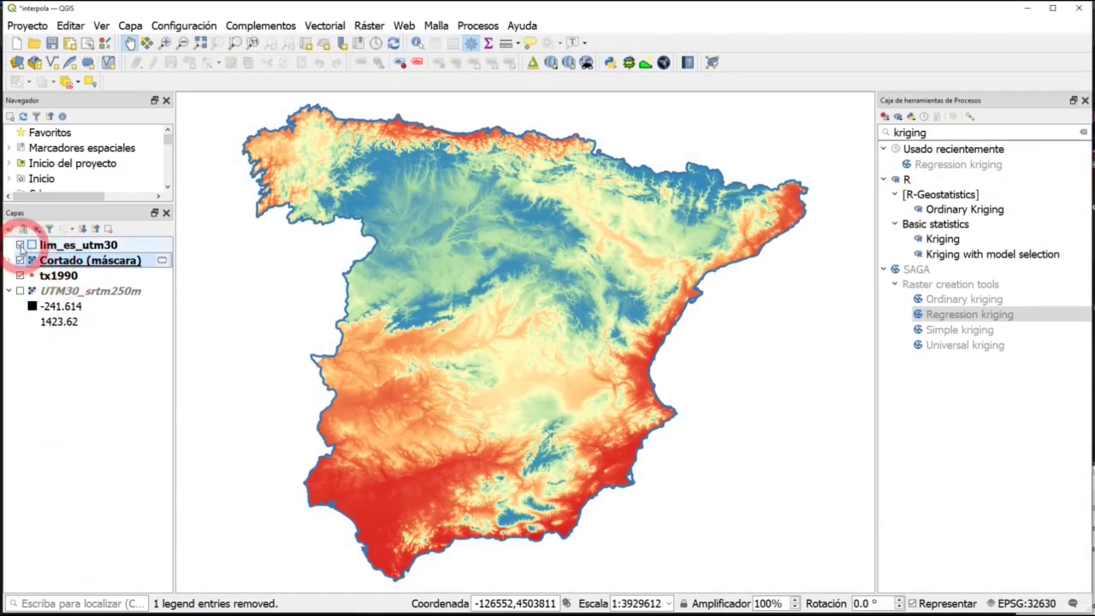
# Hide the lim_es_utm30 boundary layer and set up a distance matrix with tx1990 as input point layer and fid as its unique ID
pyautogui.click(20, 244)
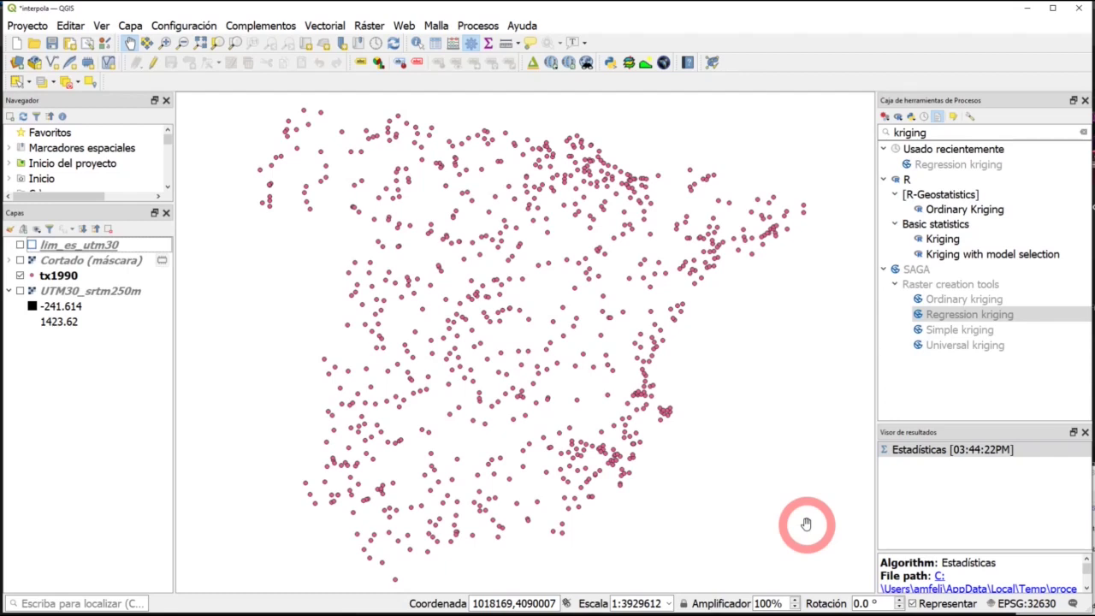
pyautogui.click(324, 26)
pyautogui.moveTo(366, 106)
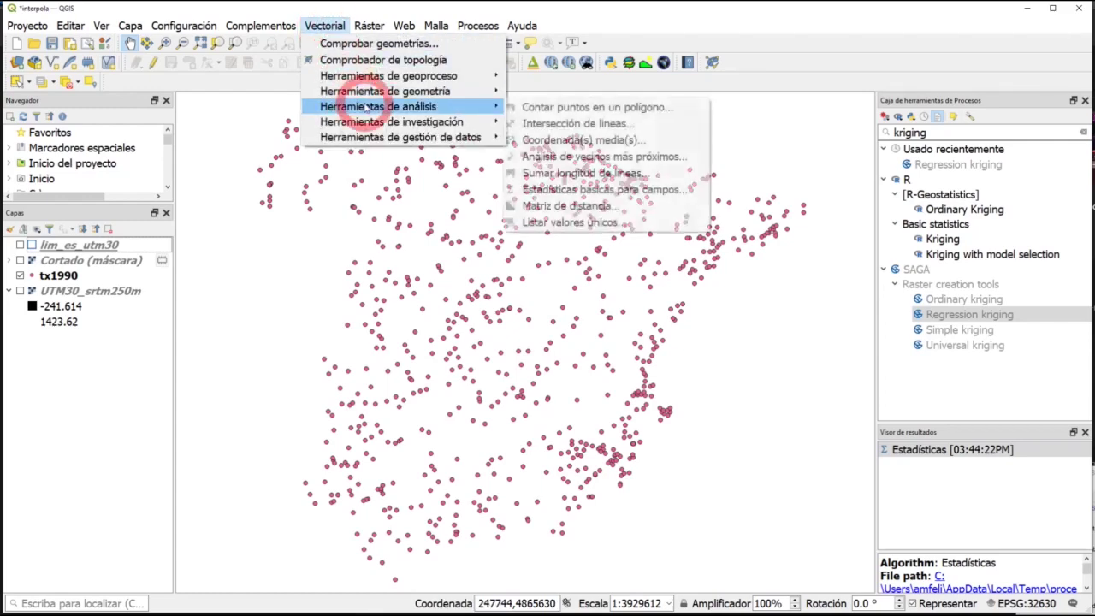
pyautogui.click(586, 209)
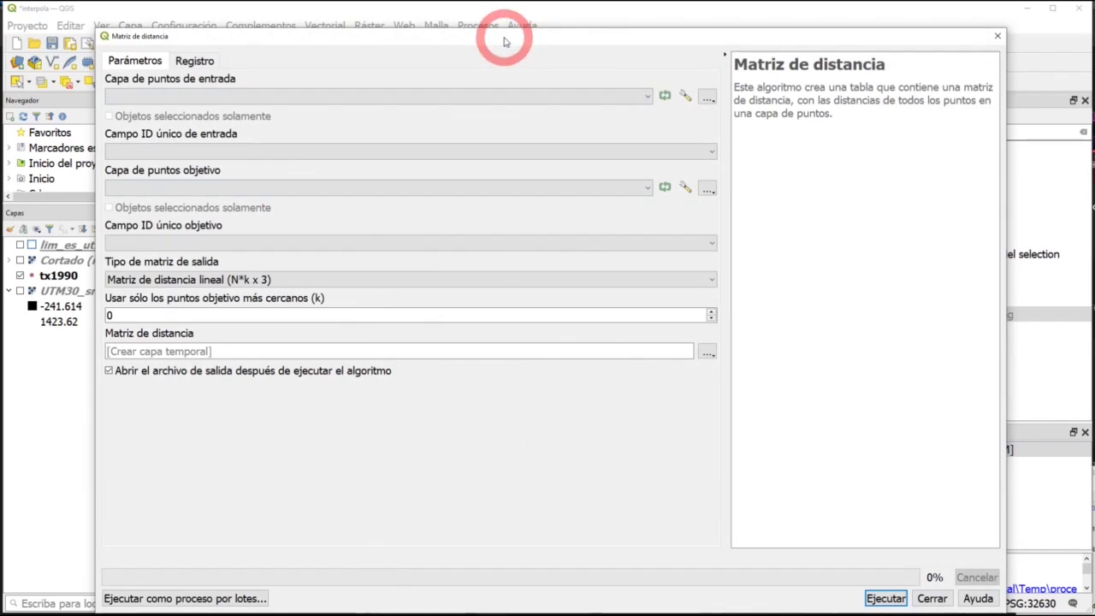
pyautogui.moveTo(504, 41); pyautogui.dragTo(500, 24)
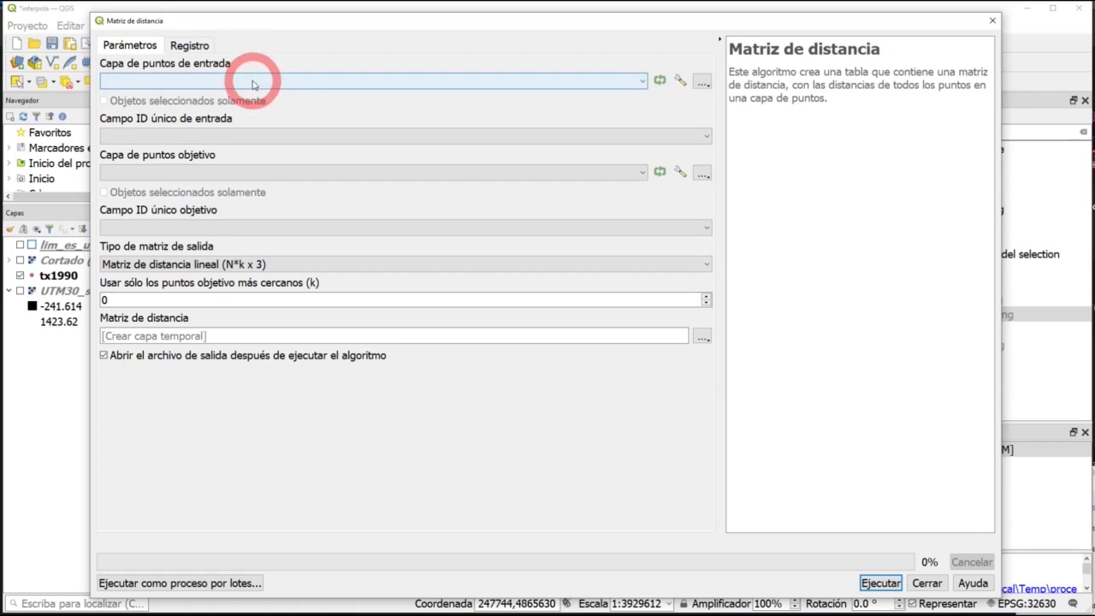
pyautogui.click(215, 79)
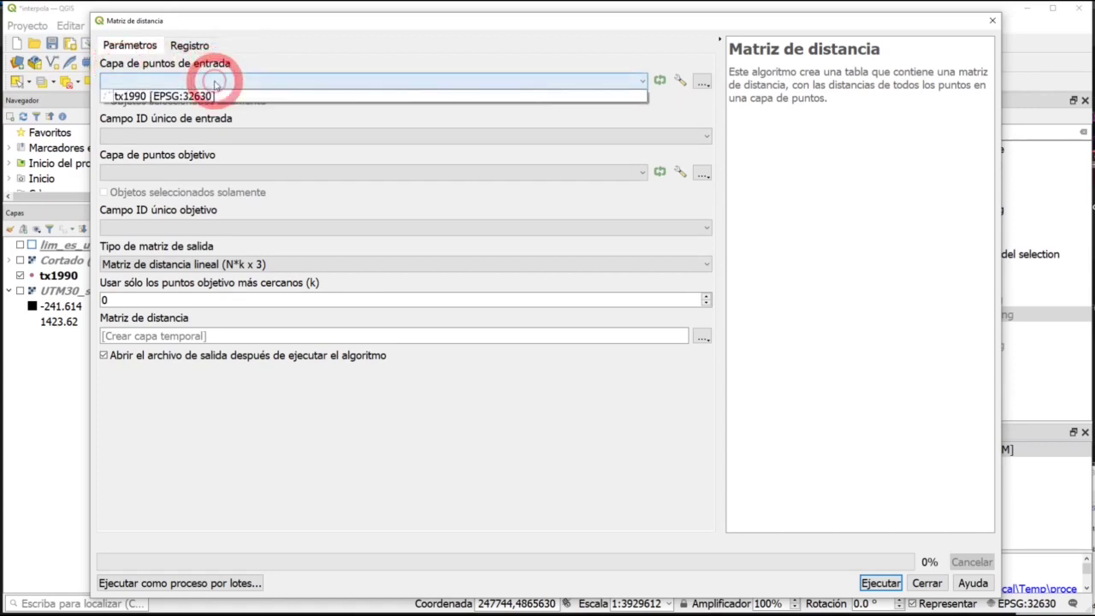
pyautogui.click(147, 96)
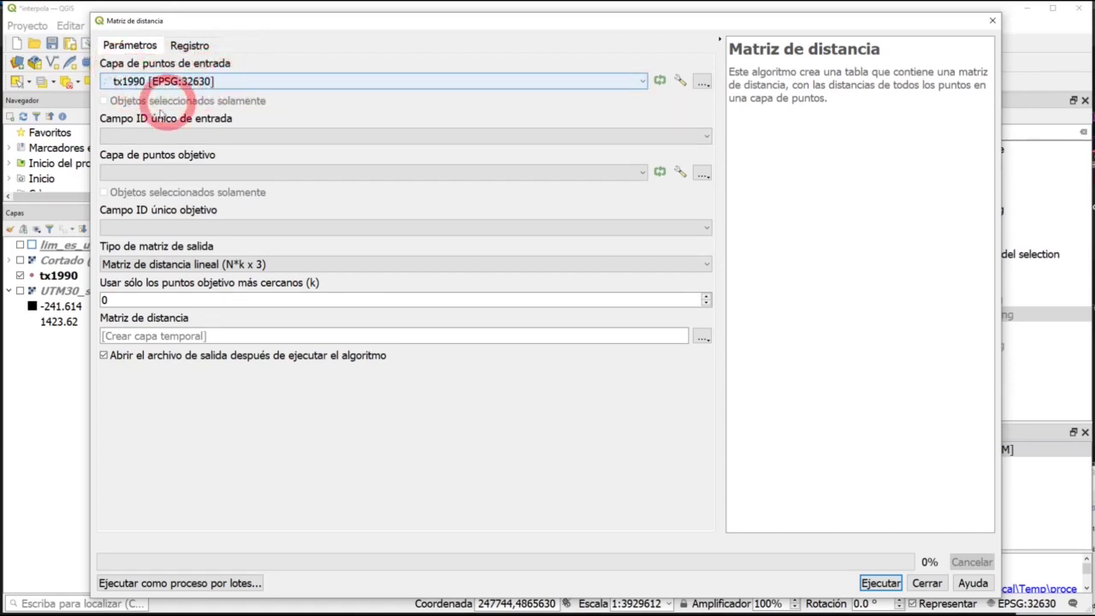
pyautogui.click(154, 170)
pyautogui.click(137, 137)
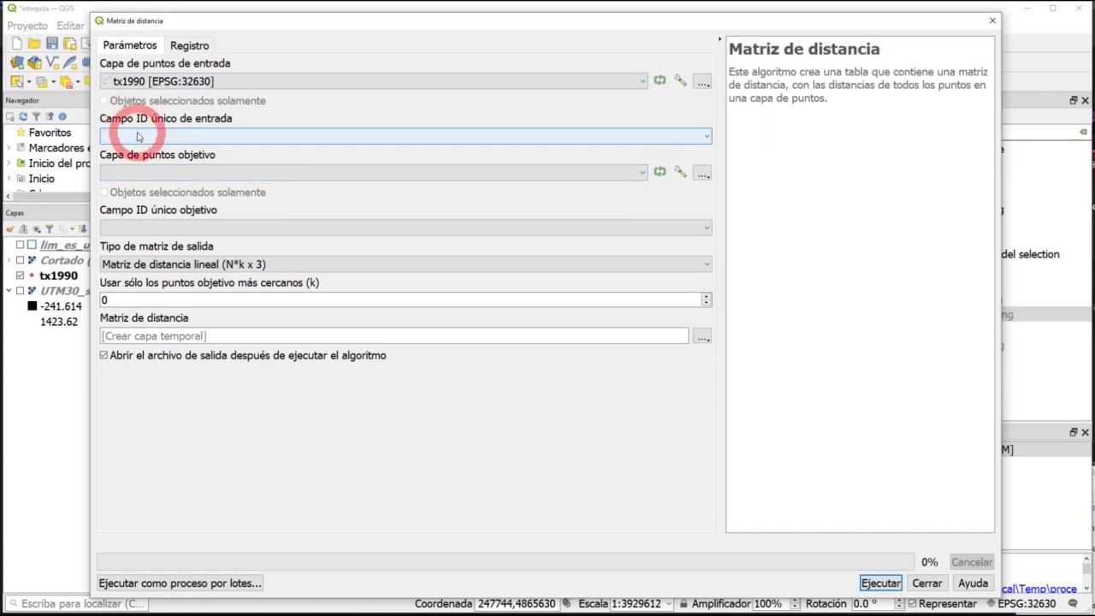
pyautogui.click(137, 137)
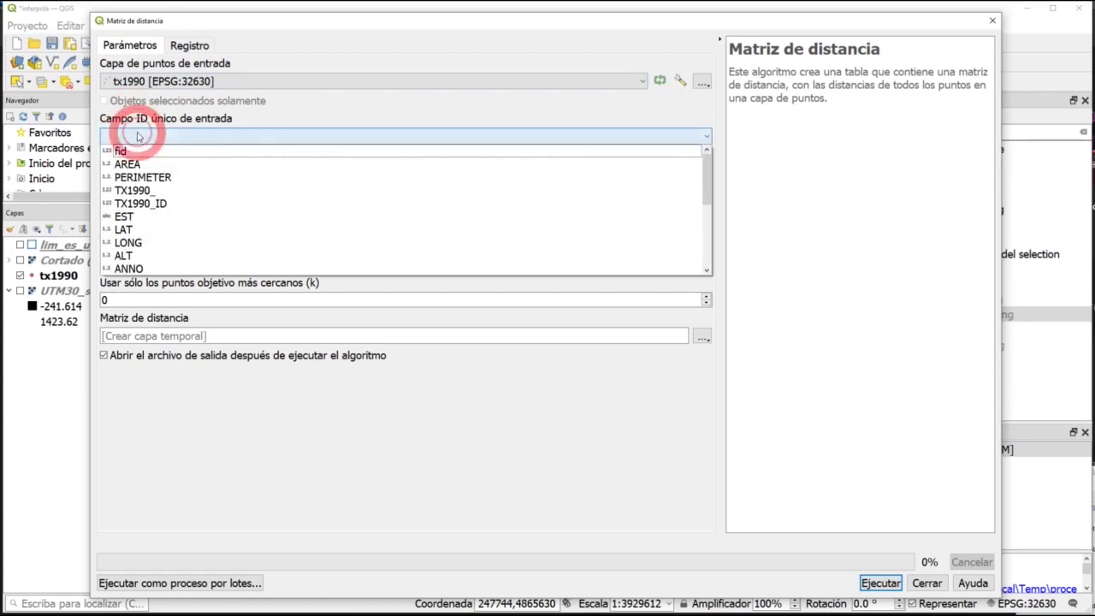
pyautogui.click(127, 146)
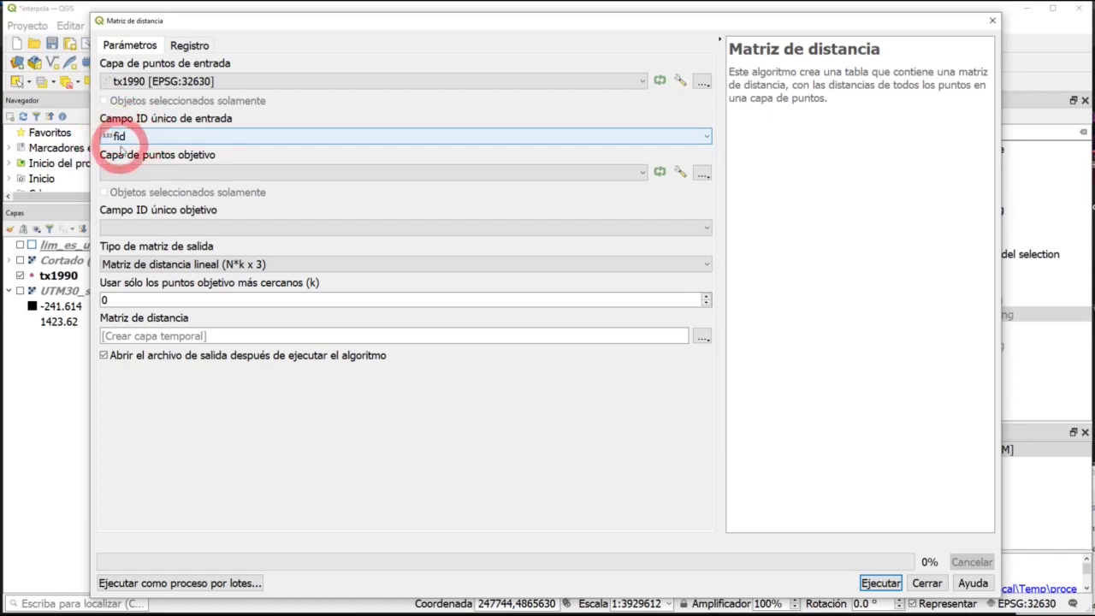
# Set tx1990 as the target point layer of the distance matrix, with fid as its unique ID field
pyautogui.click(132, 173)
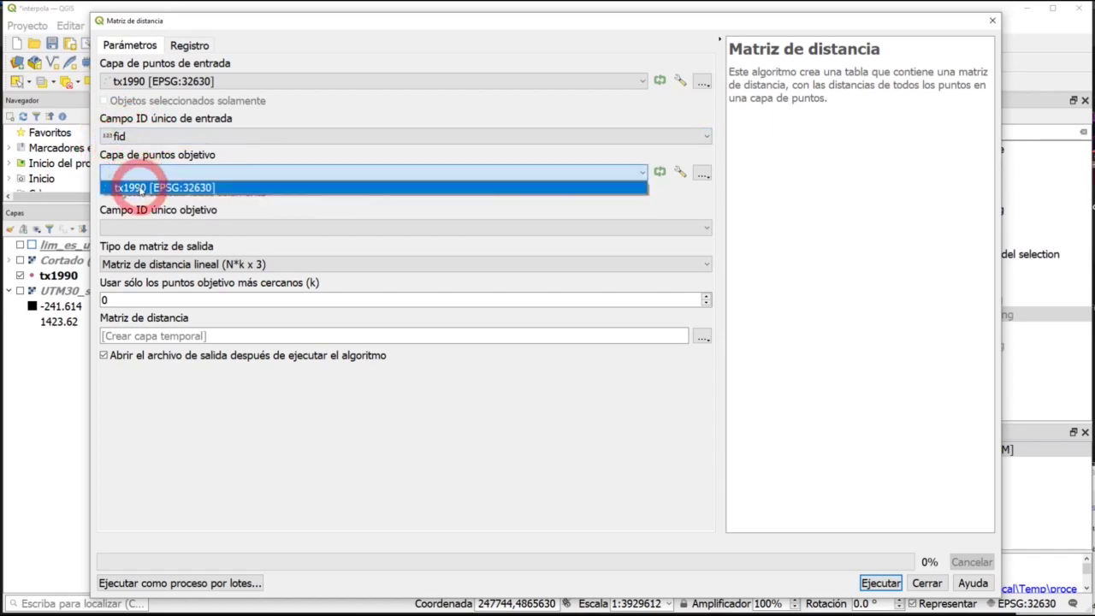
pyautogui.click(135, 185)
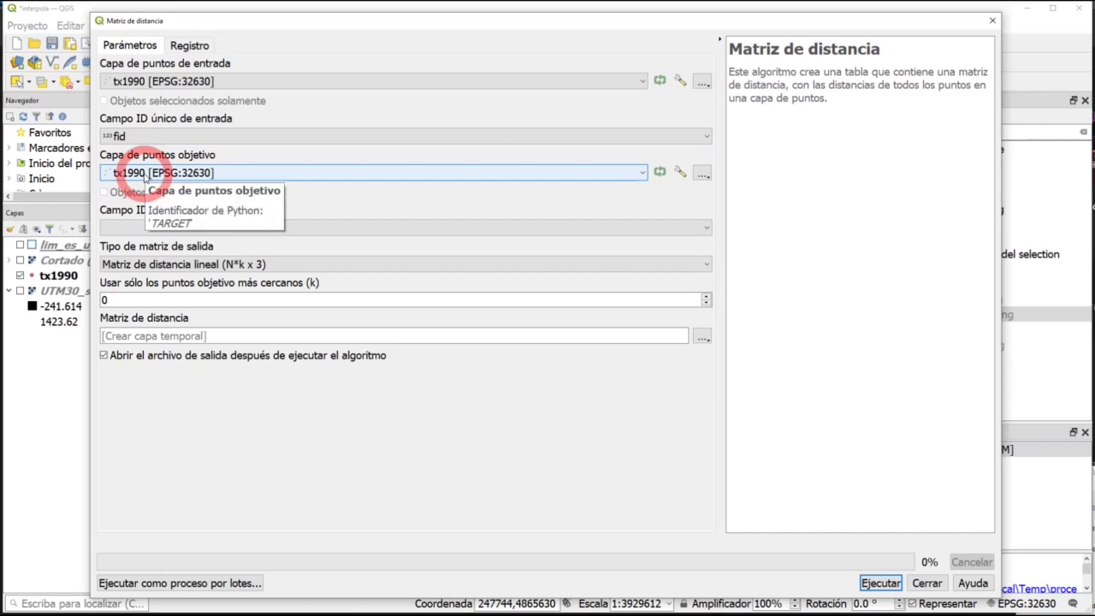
pyautogui.click(139, 226)
pyautogui.click(128, 243)
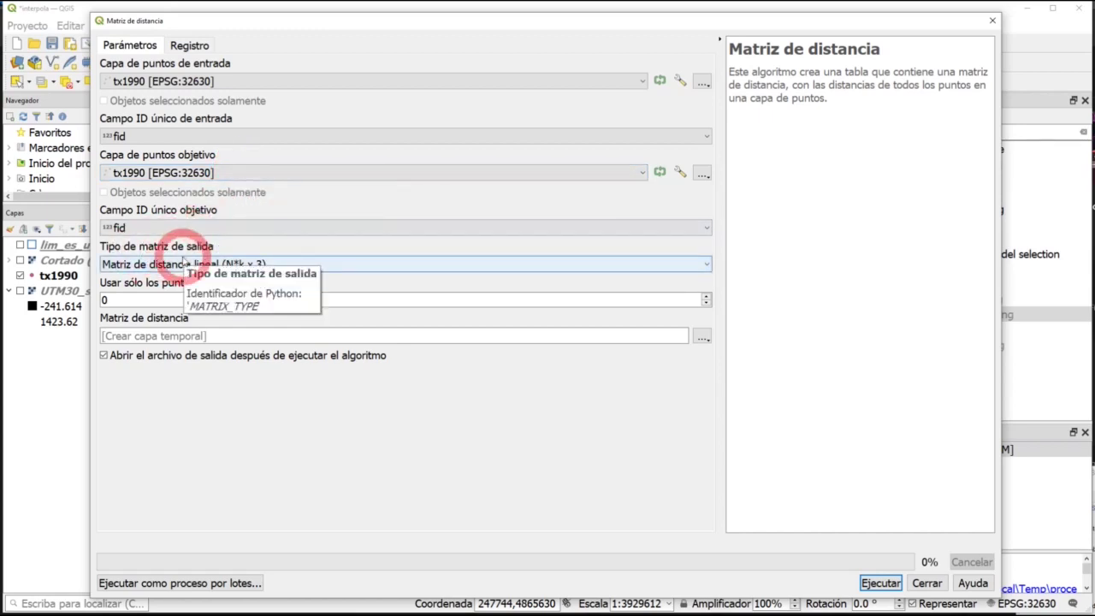
# Run the distance matrix as a summary matrix (mean, std. dev., min, max) using only the 16 nearest target points
pyautogui.click(323, 264)
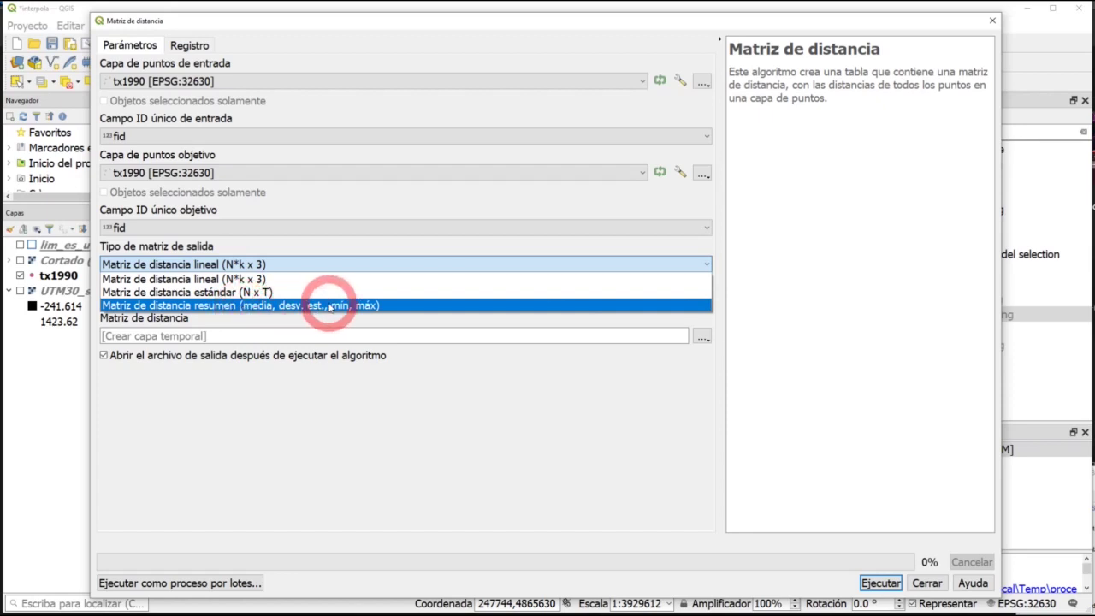
pyautogui.click(376, 305)
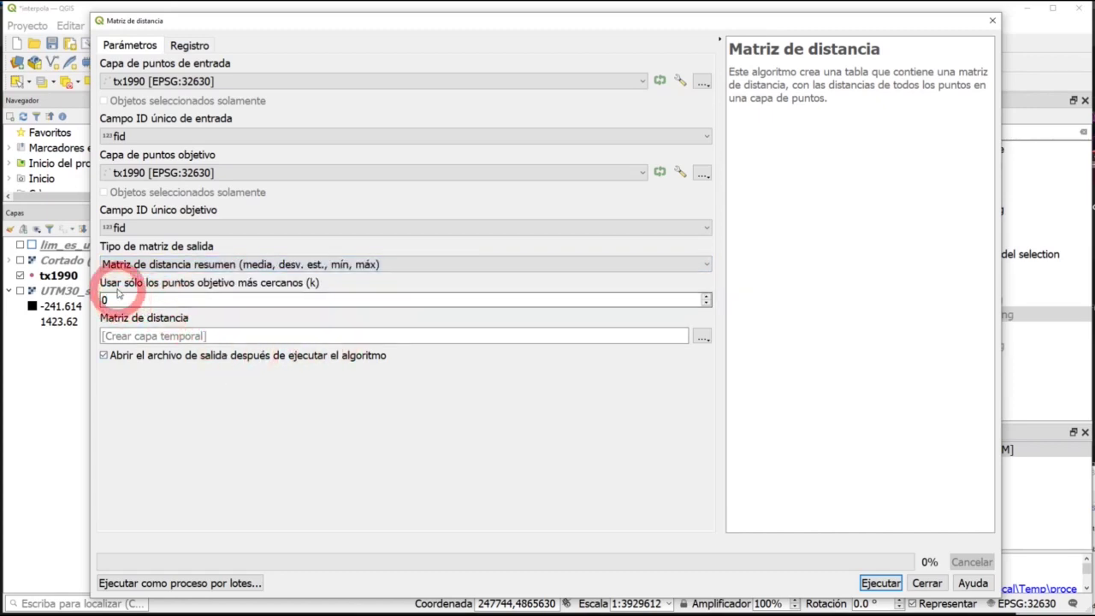
pyautogui.click(309, 298)
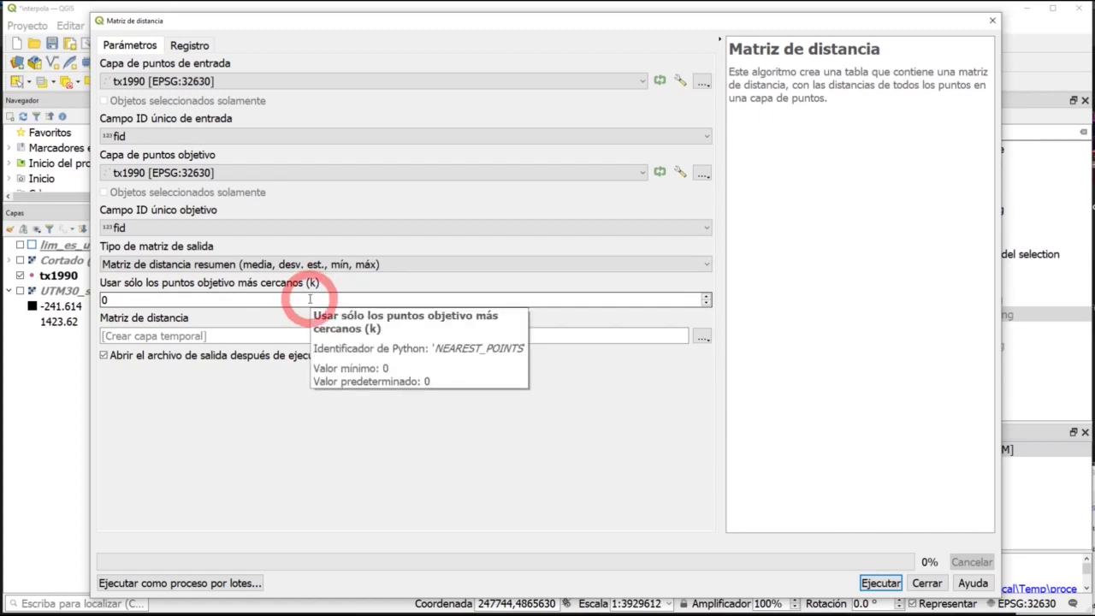
pyautogui.click(114, 299)
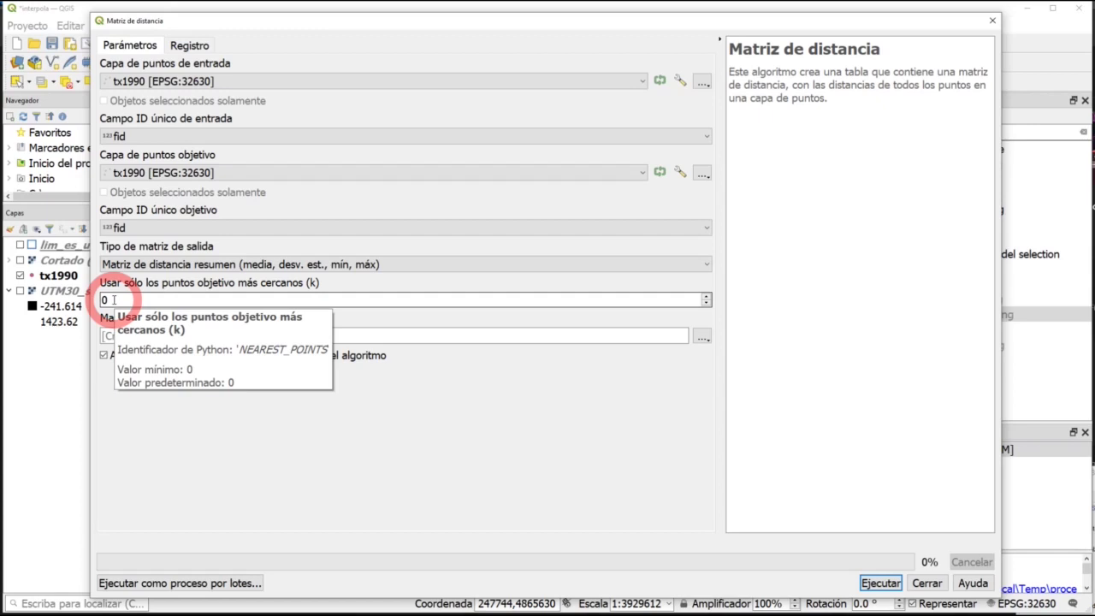
pyautogui.doubleClick(113, 299)
pyautogui.write('16')
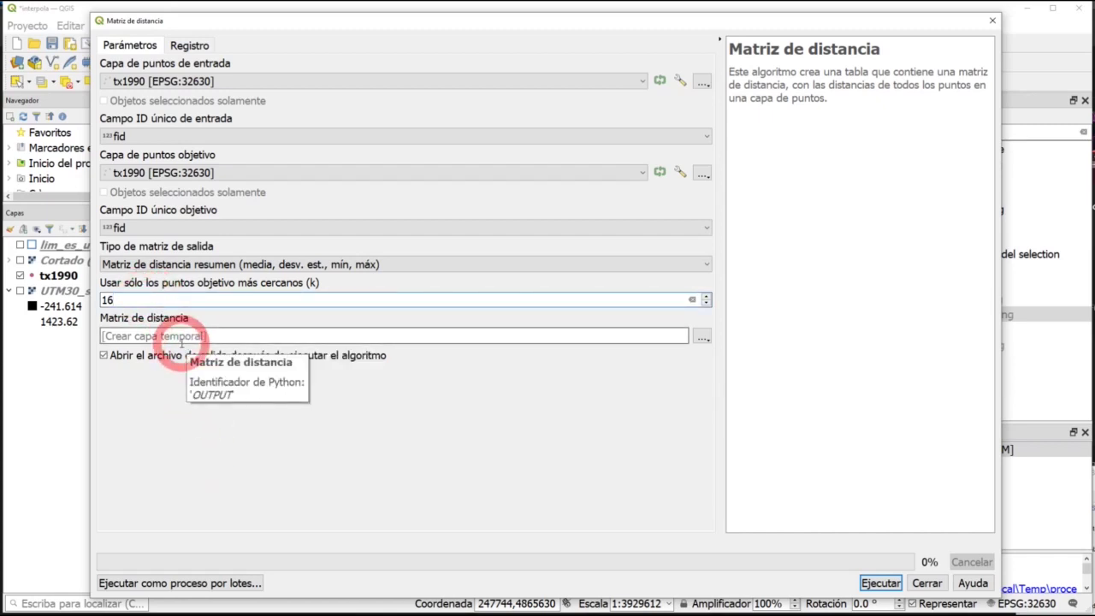
pyautogui.click(880, 584)
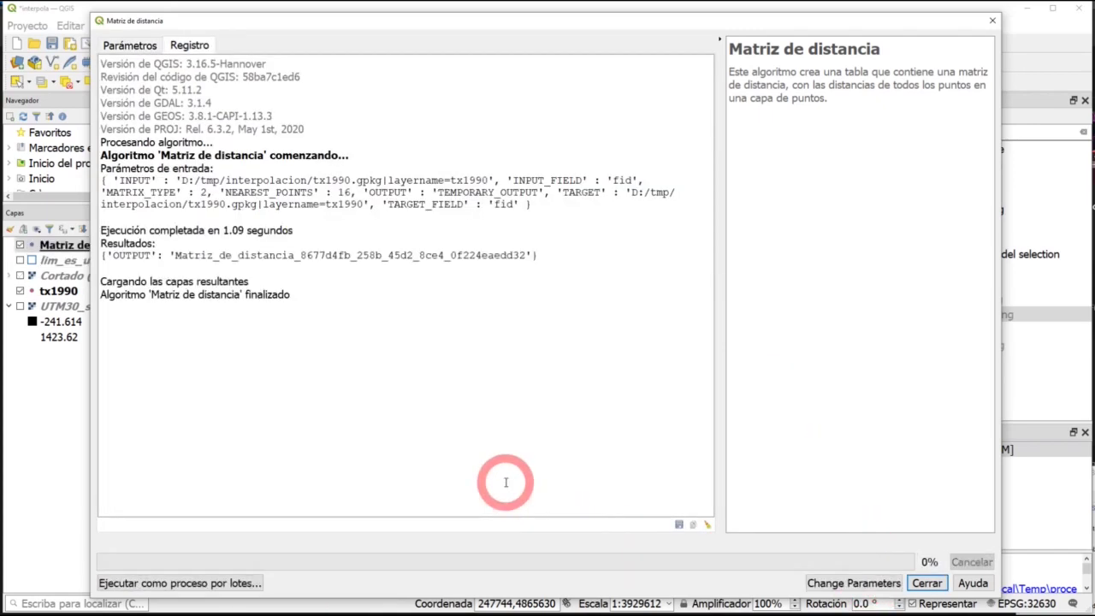
pyautogui.click(927, 583)
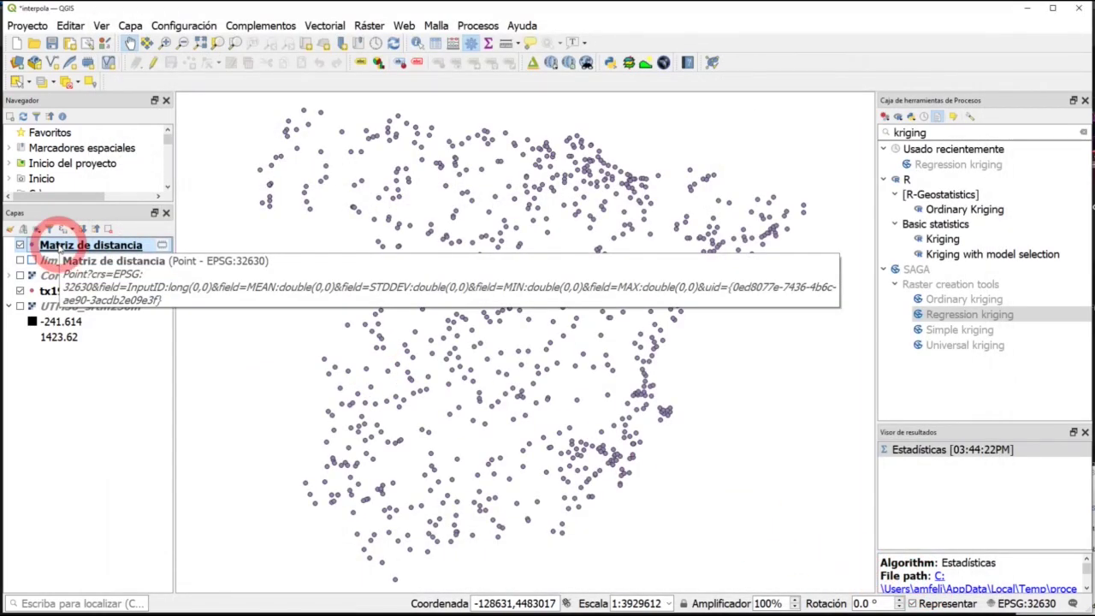
# Examine the MEAN, STDDEV, MIN and MAX distances in the attribute table of the Matriz de distancia layer, widening the columns
pyautogui.rightClick(58, 247)
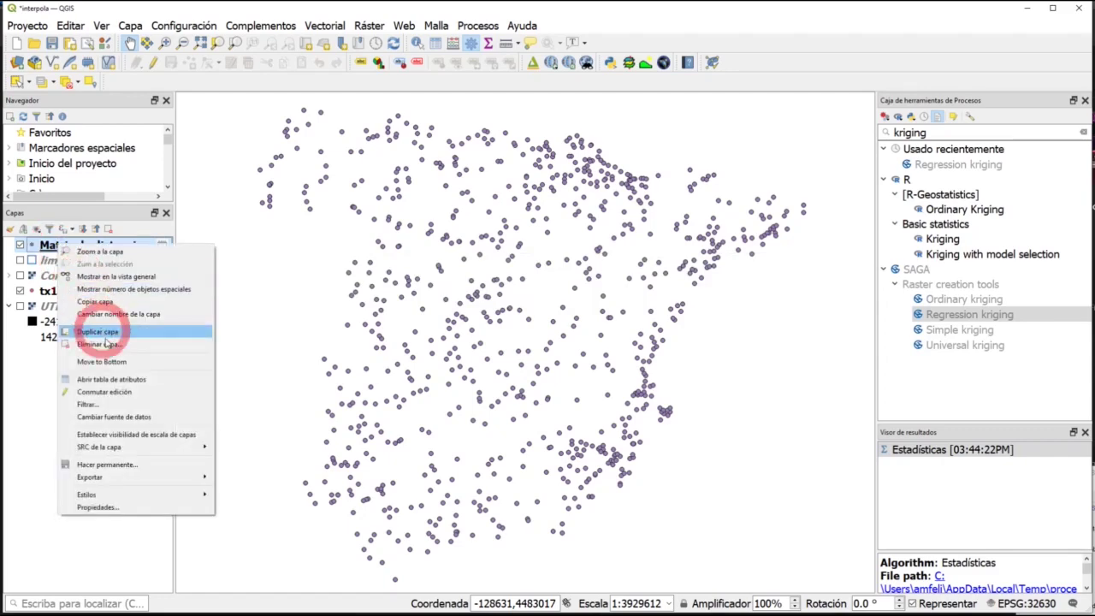
pyautogui.click(112, 382)
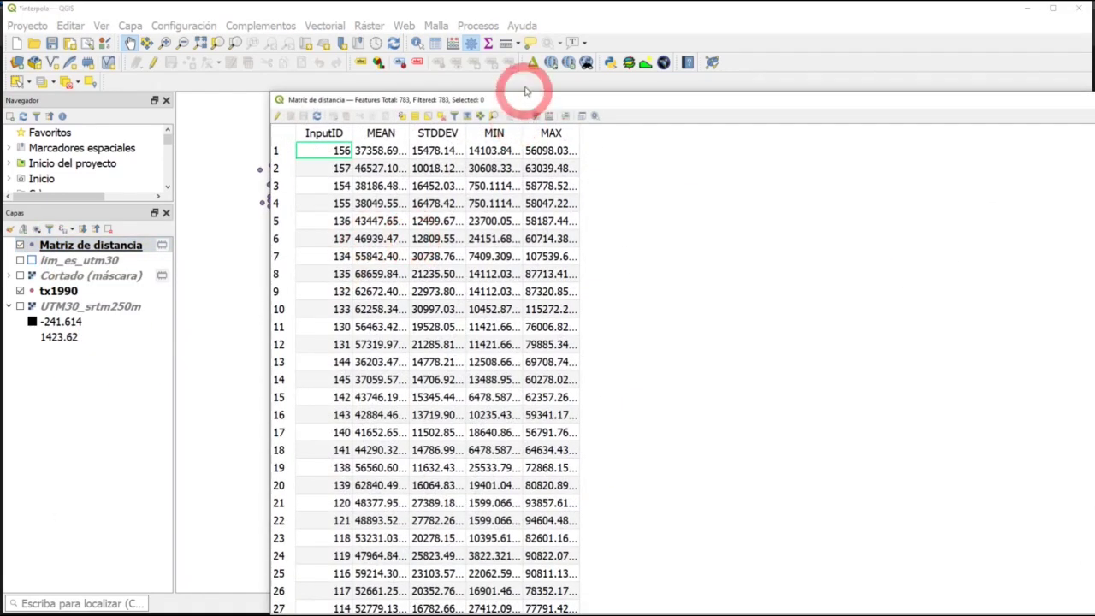
pyautogui.moveTo(526, 101); pyautogui.dragTo(449, 31)
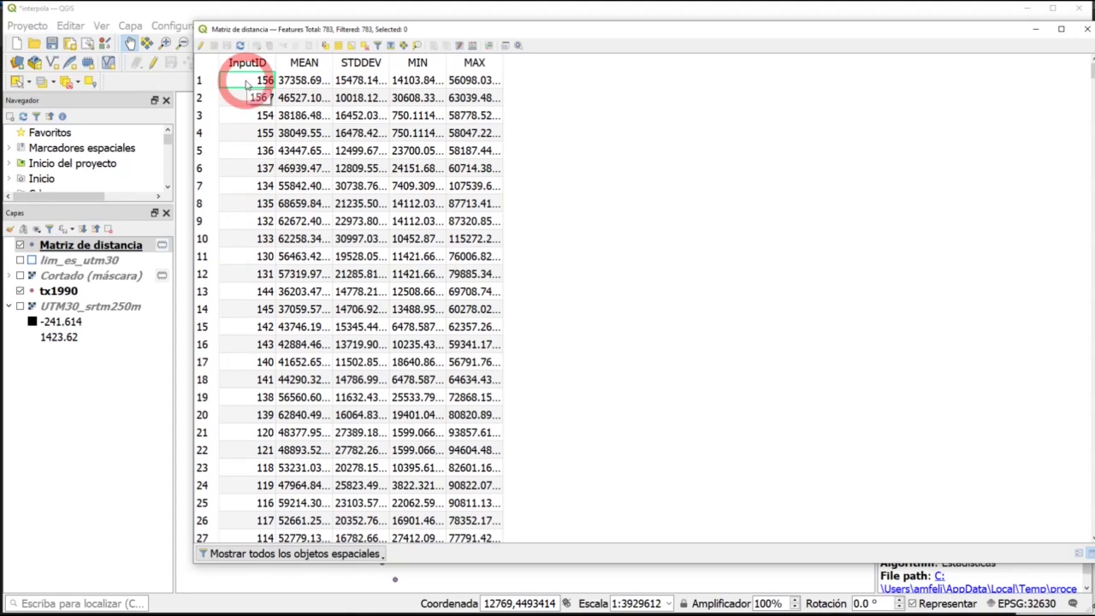
pyautogui.moveTo(332, 63); pyautogui.dragTo(355, 62)
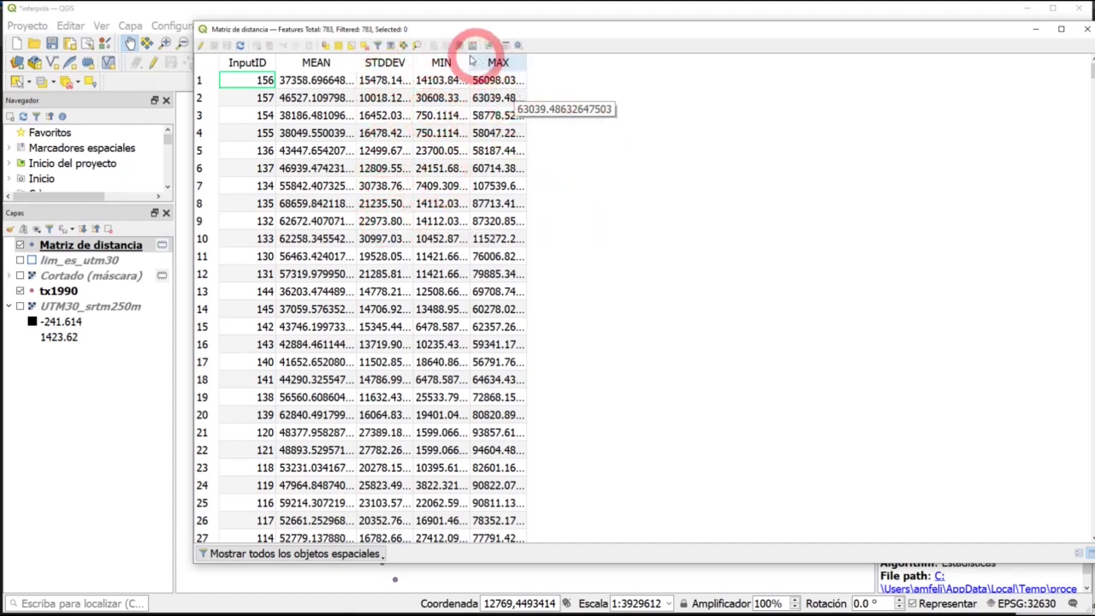
pyautogui.moveTo(471, 62); pyautogui.dragTo(563, 61)
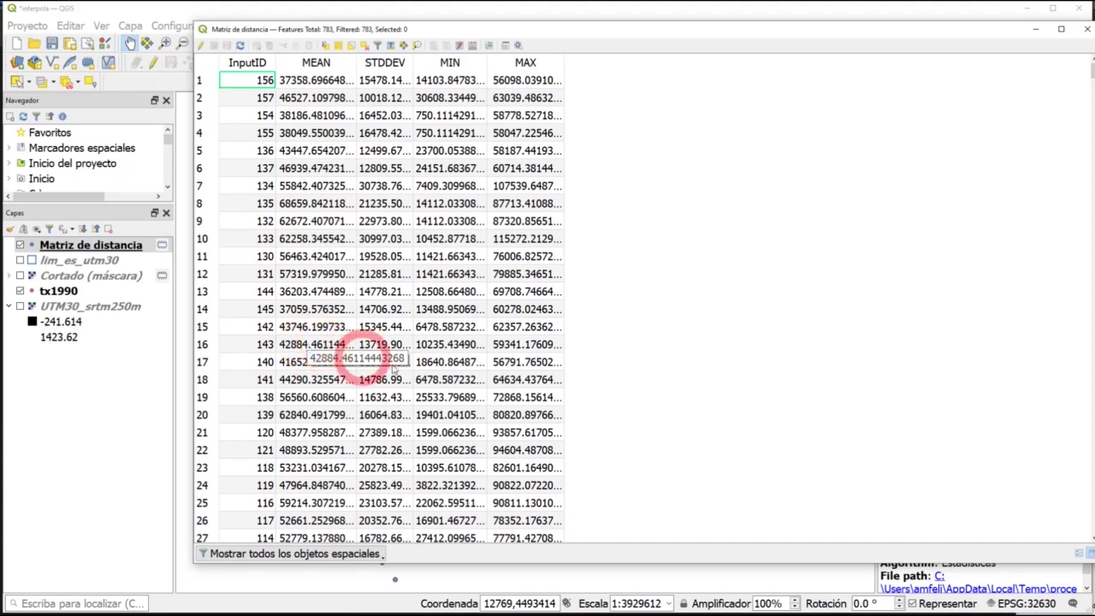
pyautogui.click(1081, 29)
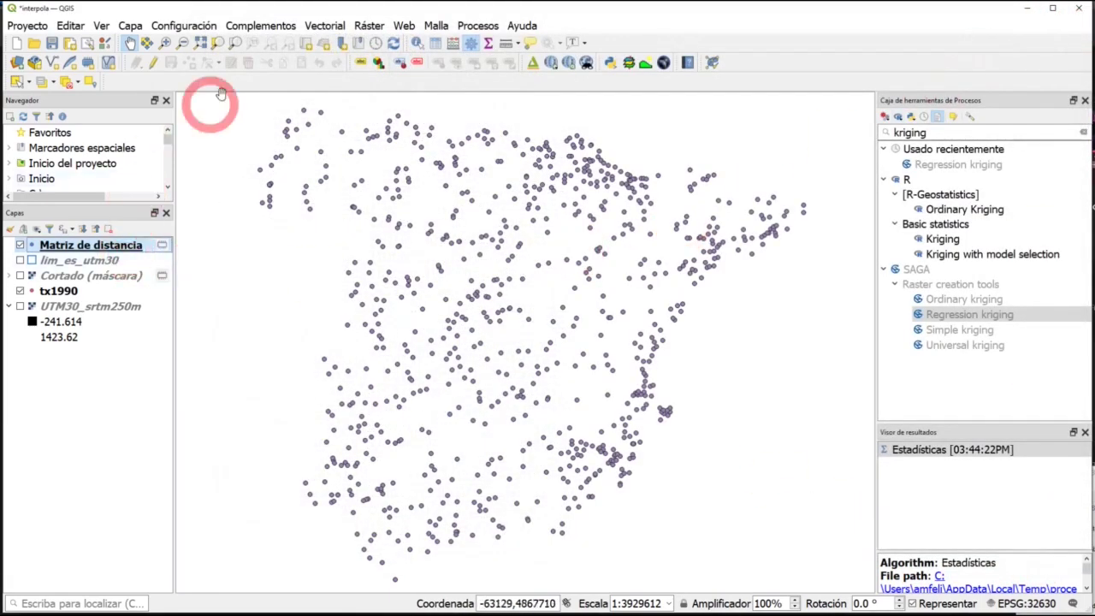
# Calculate basic field statistics for the MEAN field of the Matriz de distancia layer
pyautogui.click(329, 26)
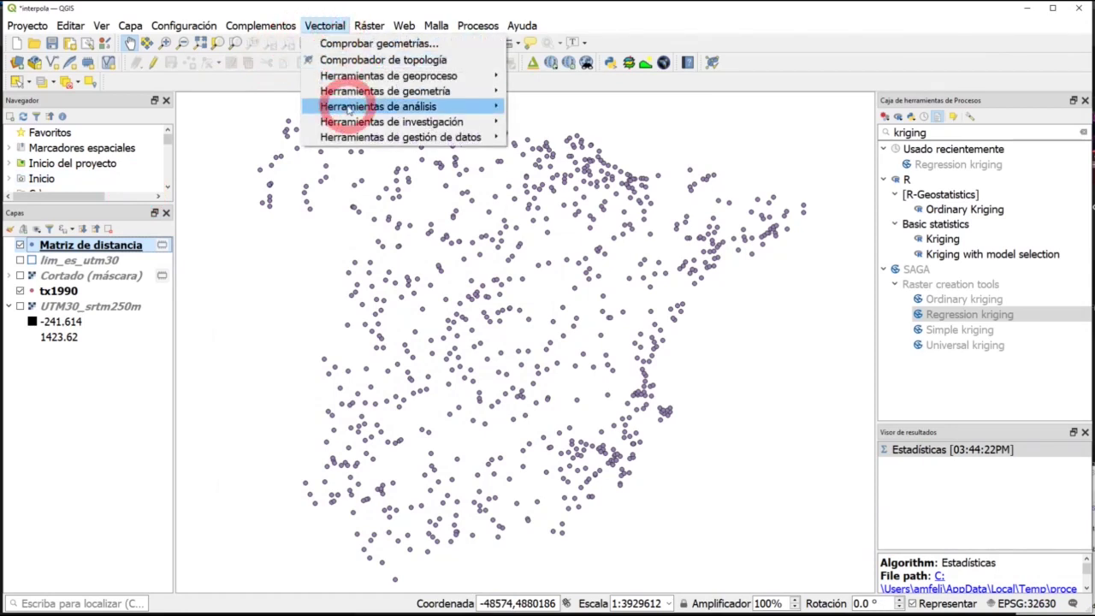
pyautogui.moveTo(342, 106)
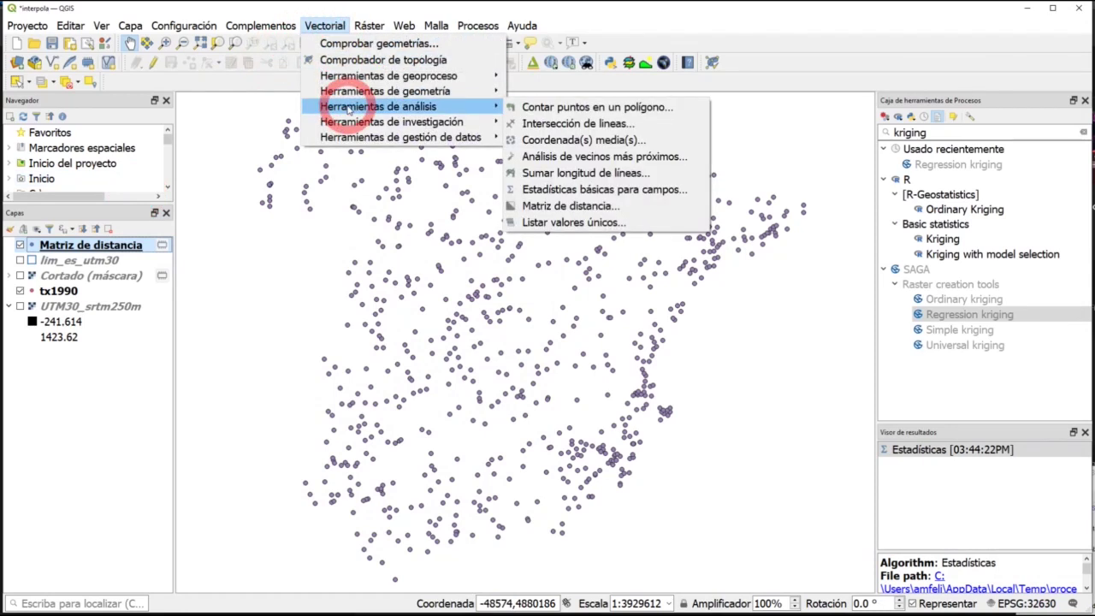
pyautogui.click(585, 190)
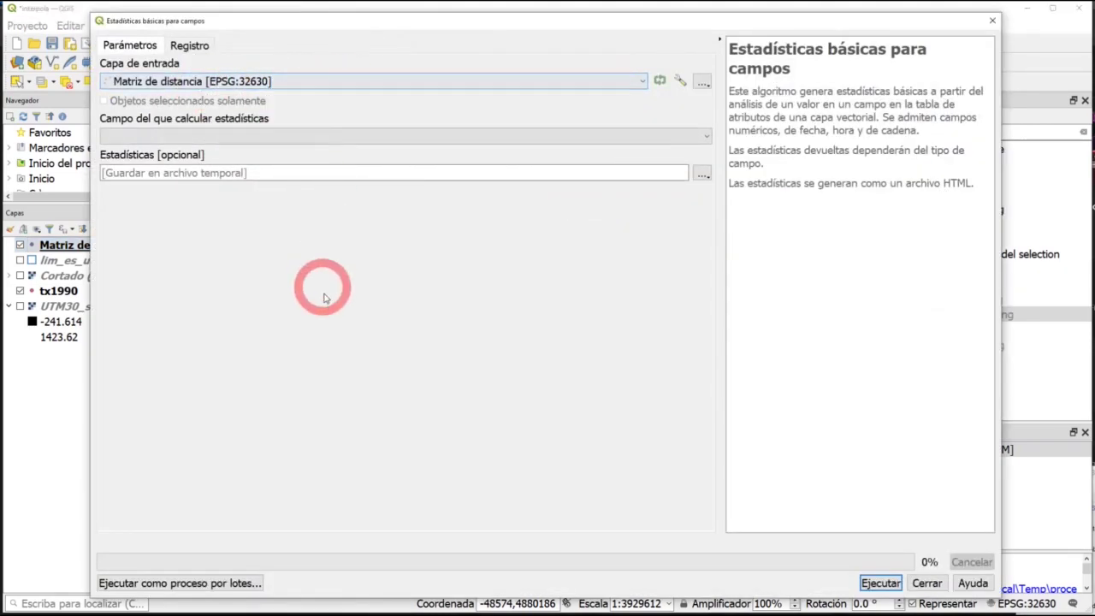
pyautogui.click(245, 139)
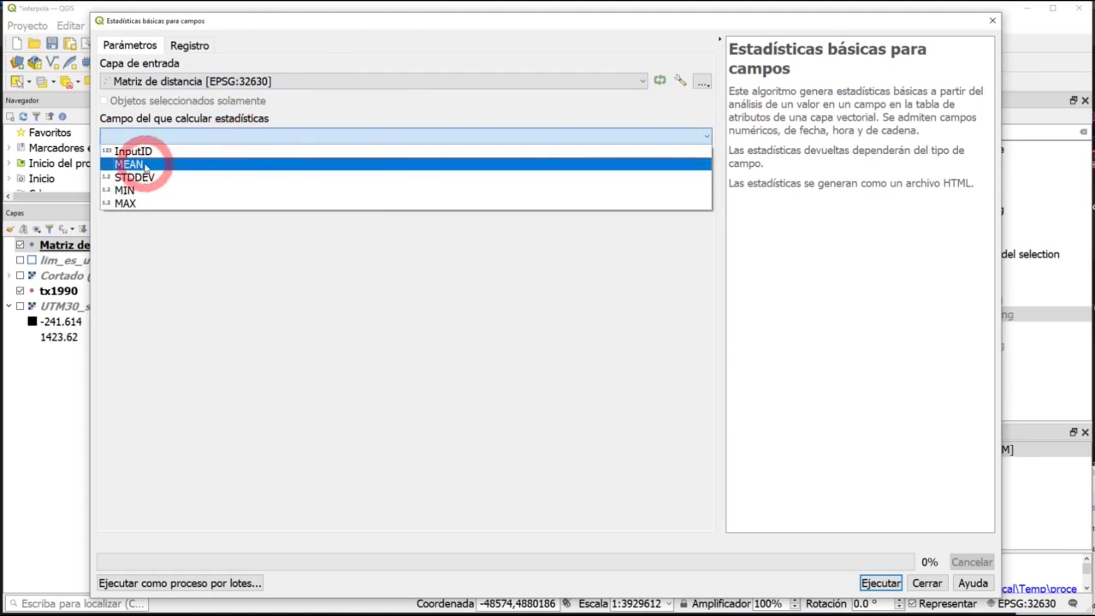
pyautogui.click(141, 164)
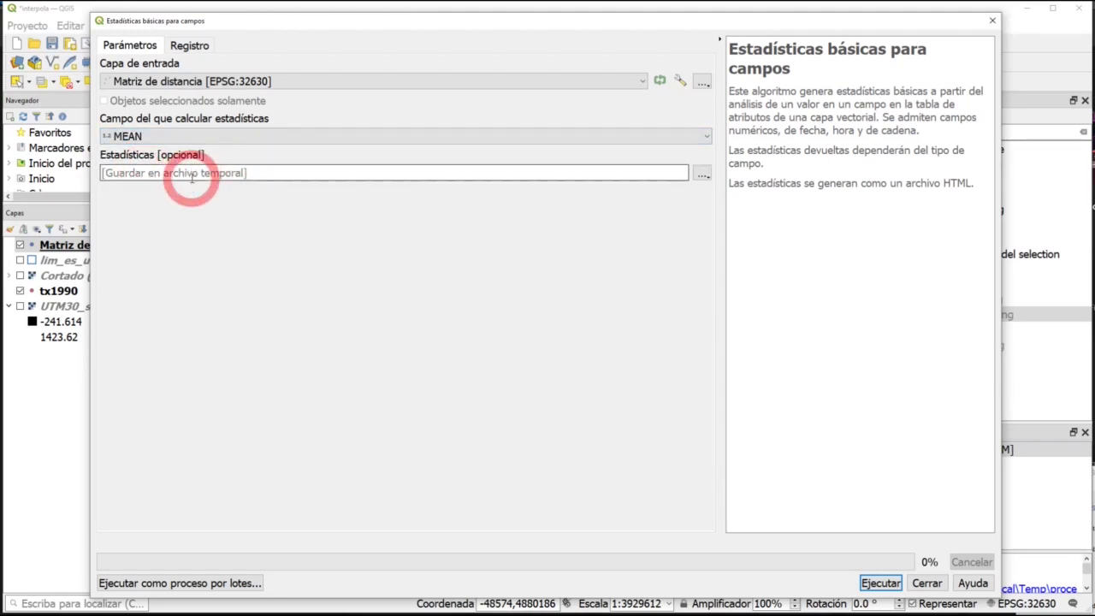
pyautogui.click(877, 582)
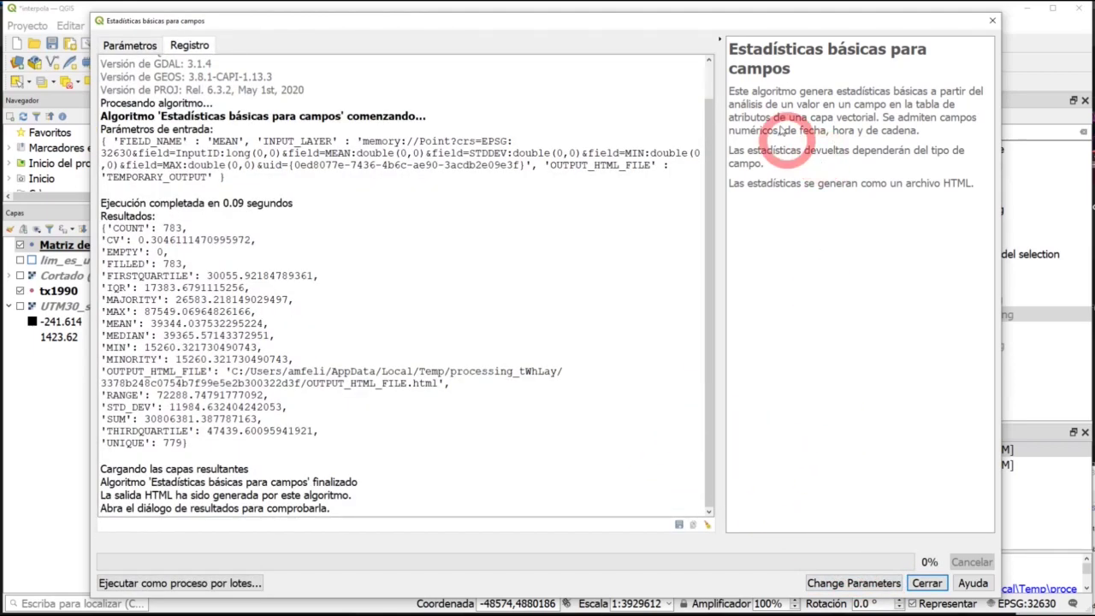
pyautogui.moveTo(751, 23); pyautogui.dragTo(701, 22)
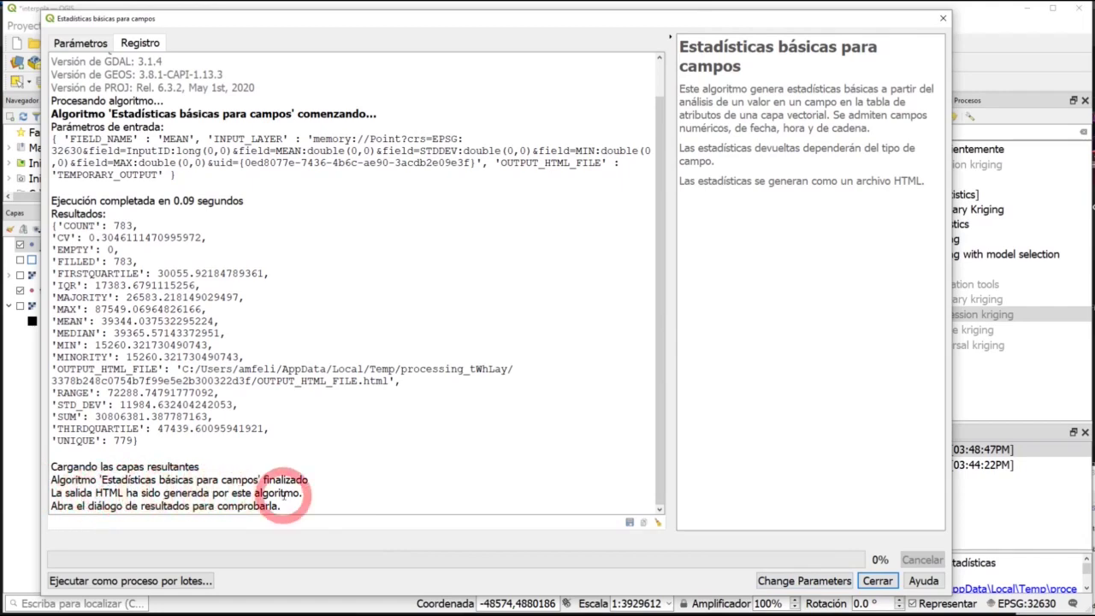
pyautogui.click(876, 582)
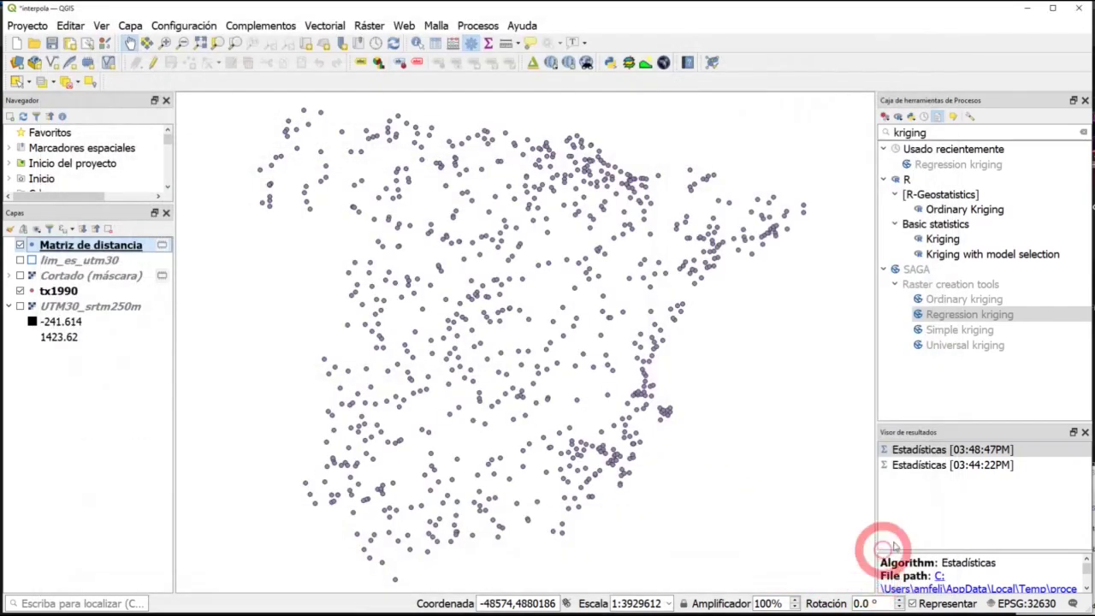
# Open the HTML statistics report for the MEAN field in the browser and check the minimum and maximum values
pyautogui.click(965, 590)
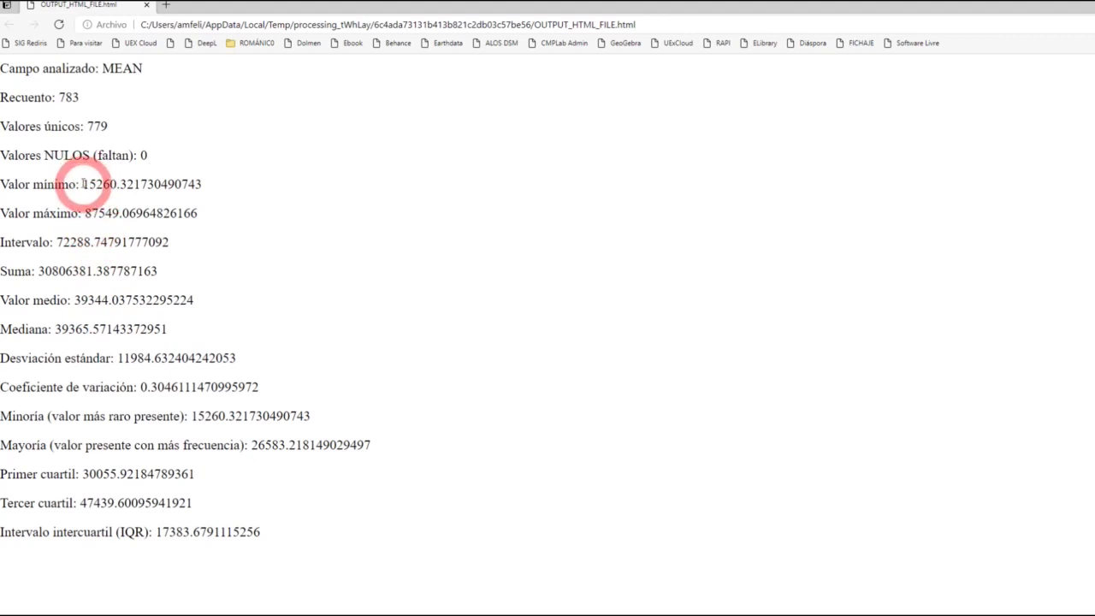
pyautogui.moveTo(83, 184); pyautogui.dragTo(107, 215)
pyautogui.click(137, 214)
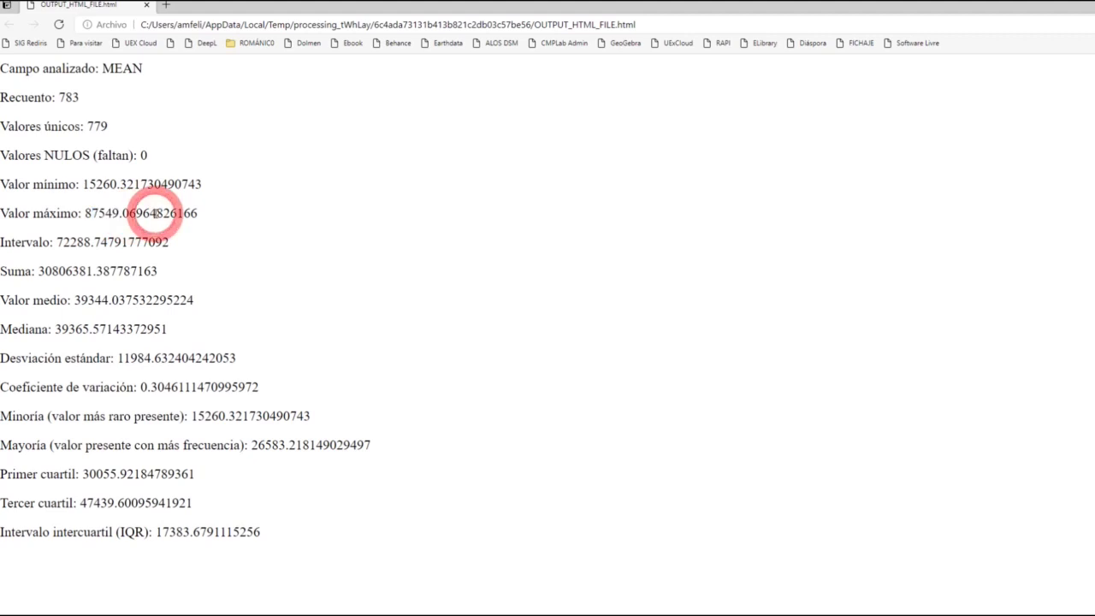